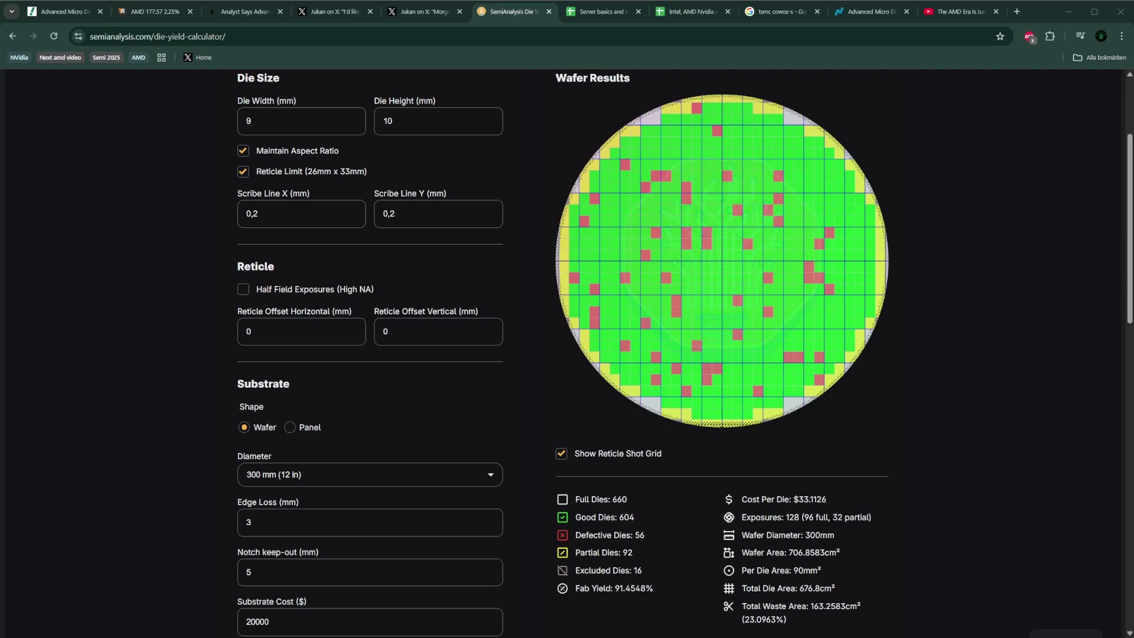
Check the 2026 CoWoS allocation exhibit on X, and compare AMD's intraday price on Yahoo Finance with the TipRanks analyst price targets.
click(321, 12)
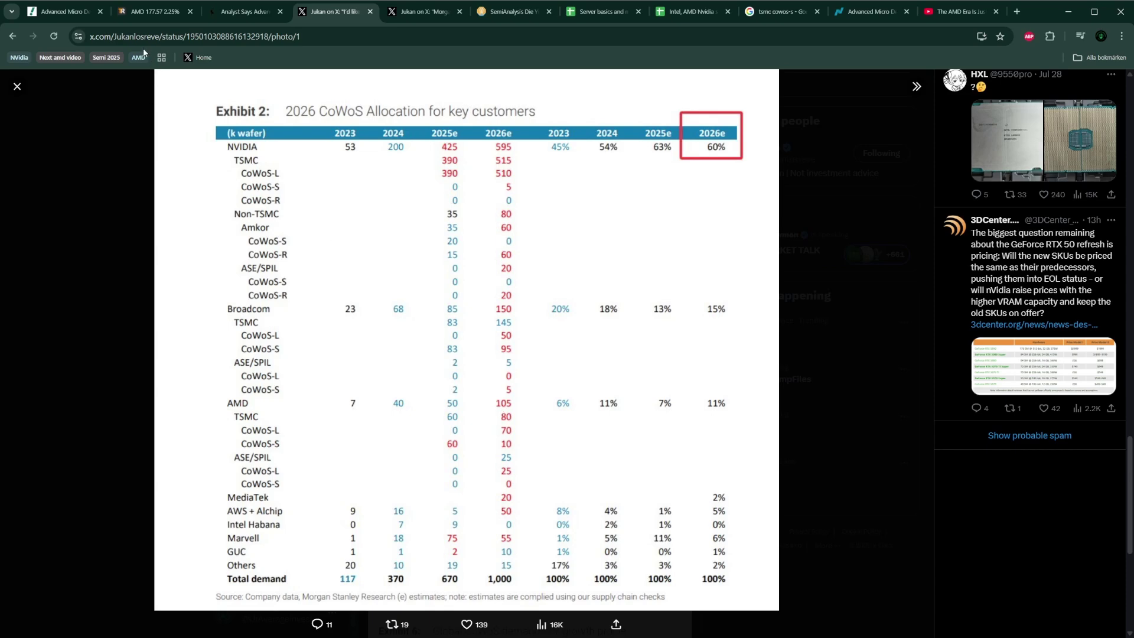
click(68, 14)
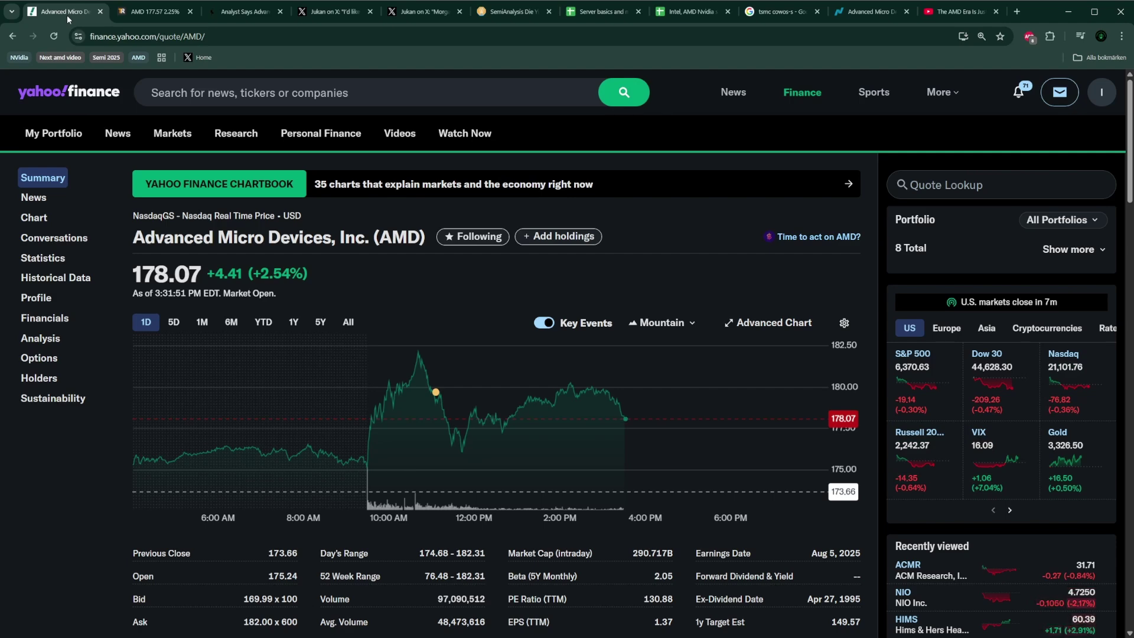
click(148, 16)
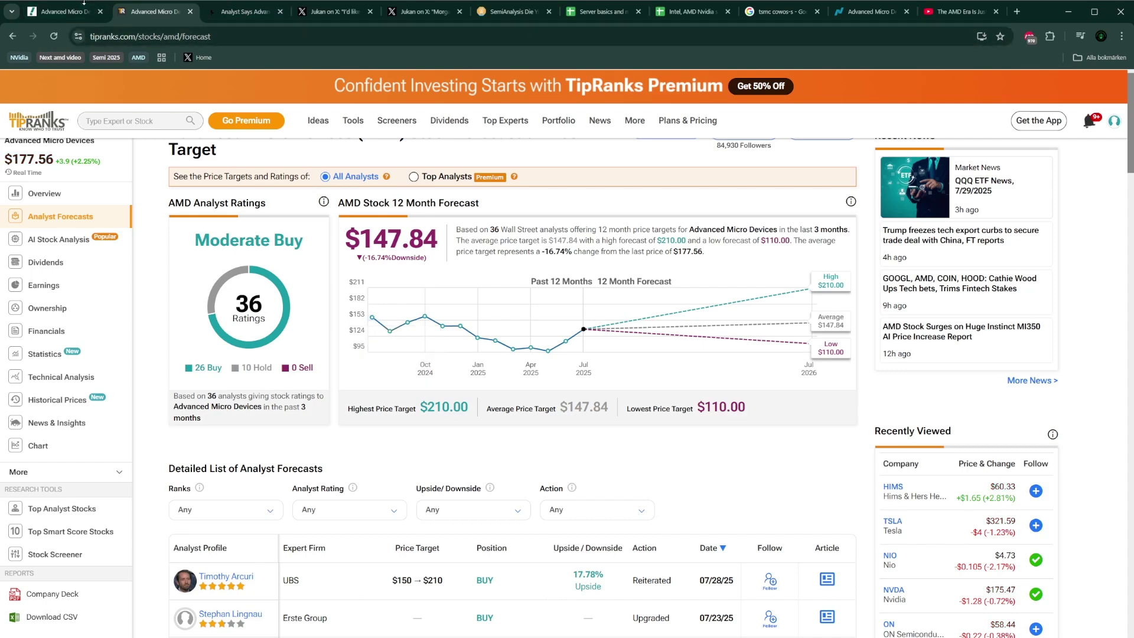
click(65, 11)
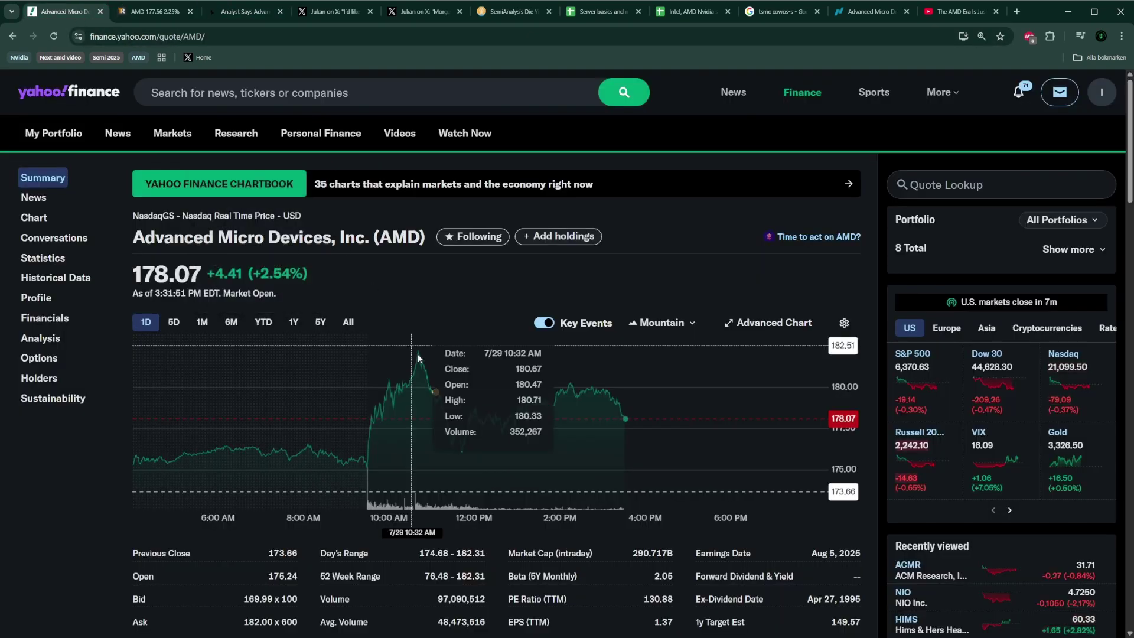
mouse_move(437, 400)
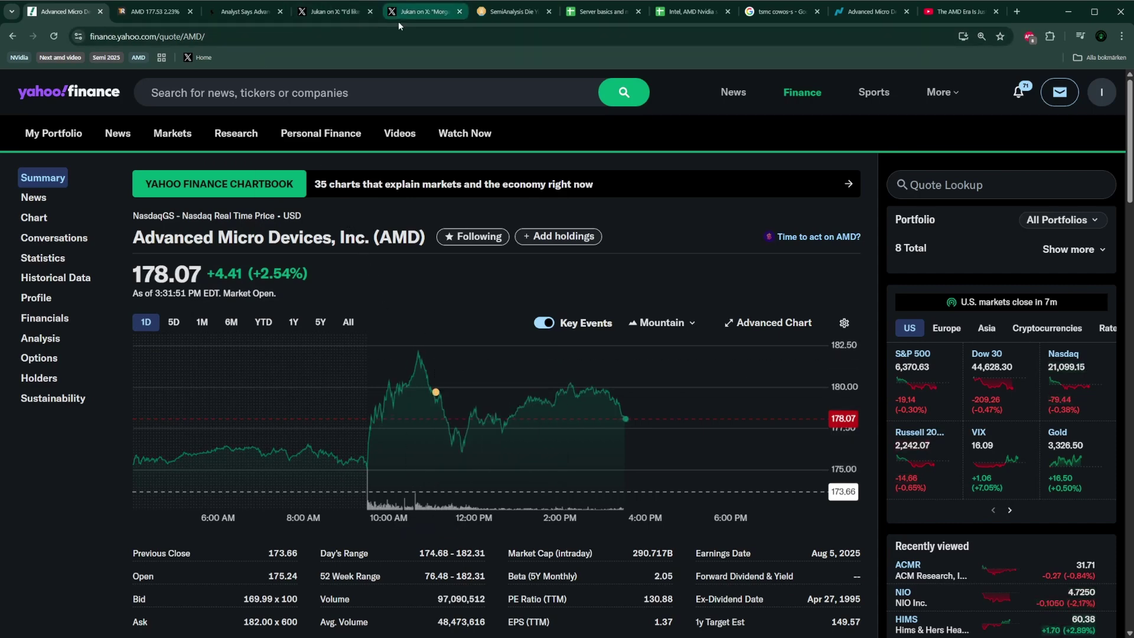
View the Mi300x die shot images and bring up the Mi400x estimate table in the Server basics and many others spreadsheet.
click(315, 15)
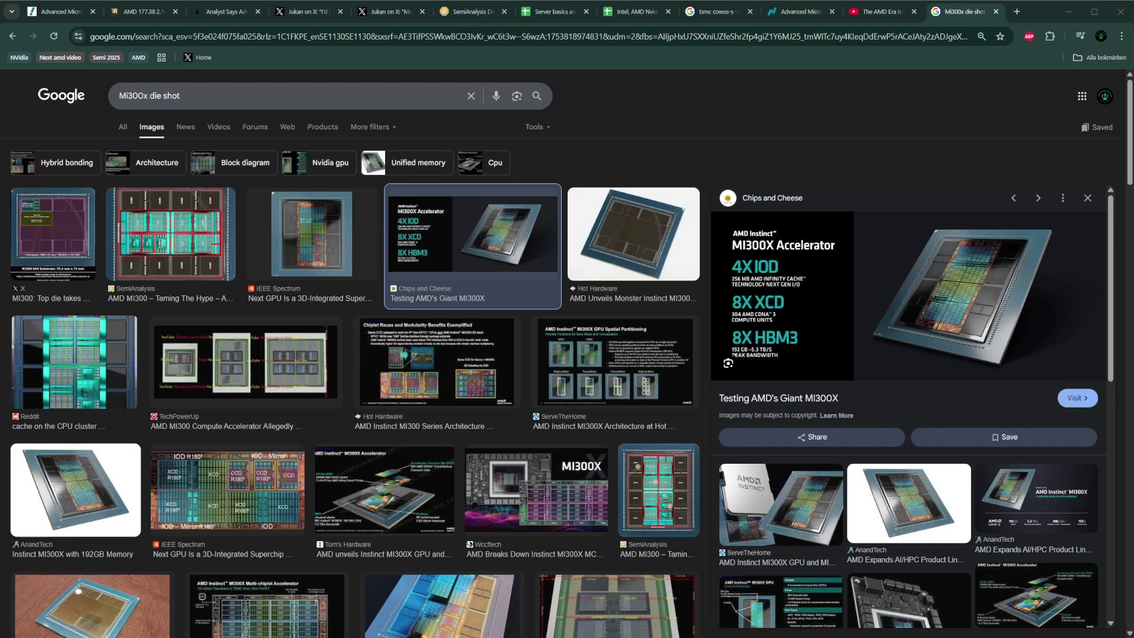
click(861, 13)
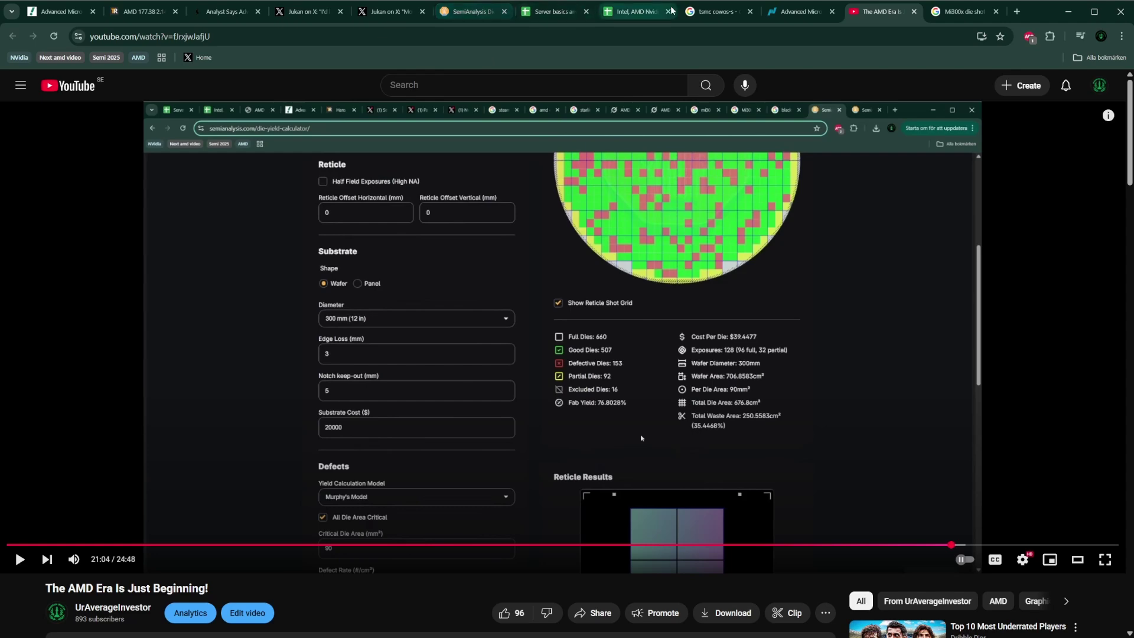
click(953, 13)
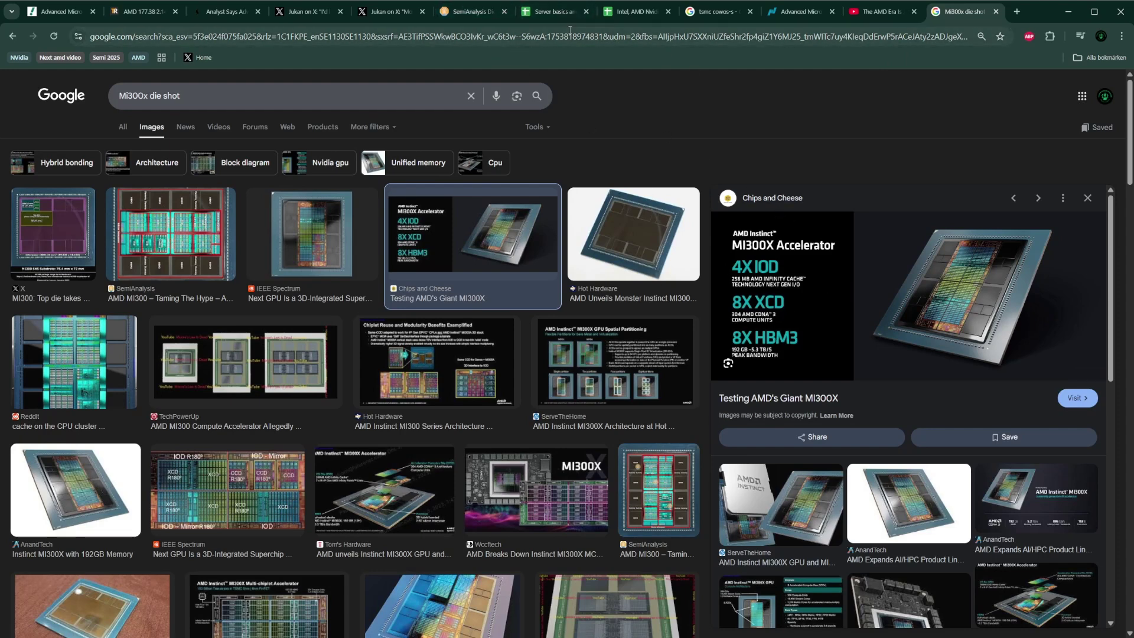
click(626, 13)
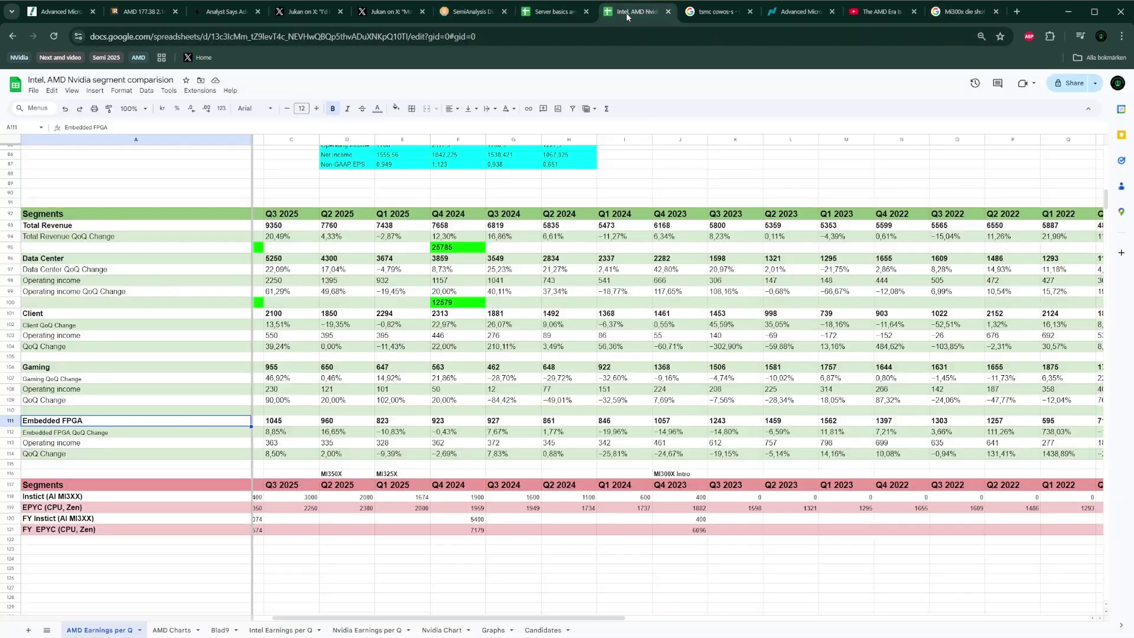
click(553, 16)
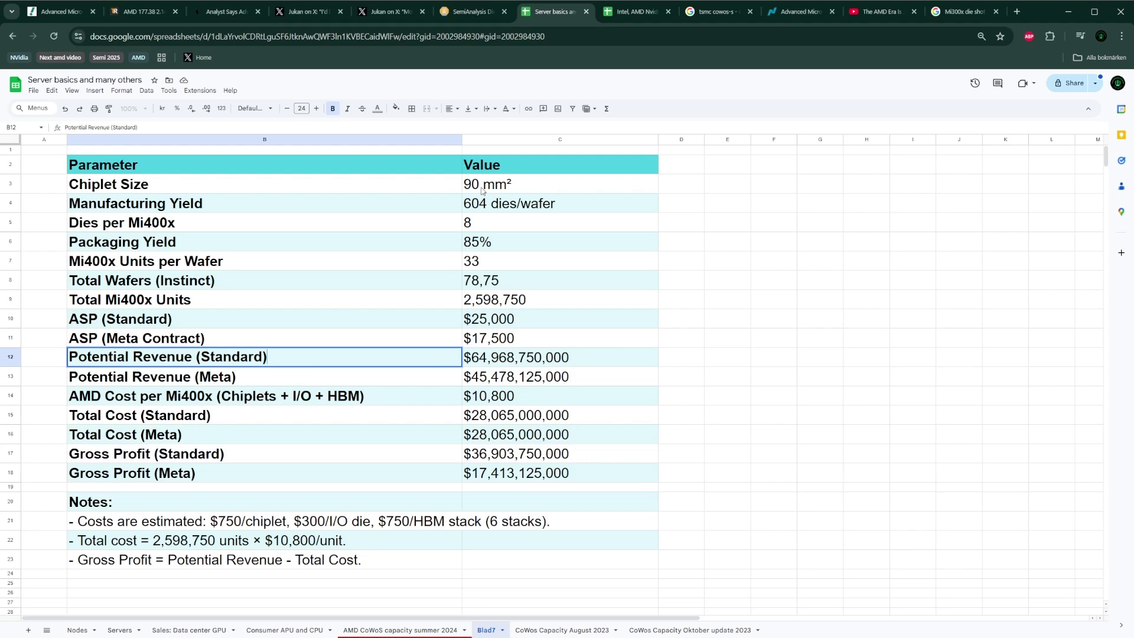
Compare the MI300X accelerator image with the SemiAnalysis die yield calculator's wafer results, ending back at the Mi400x estimate table.
click(960, 11)
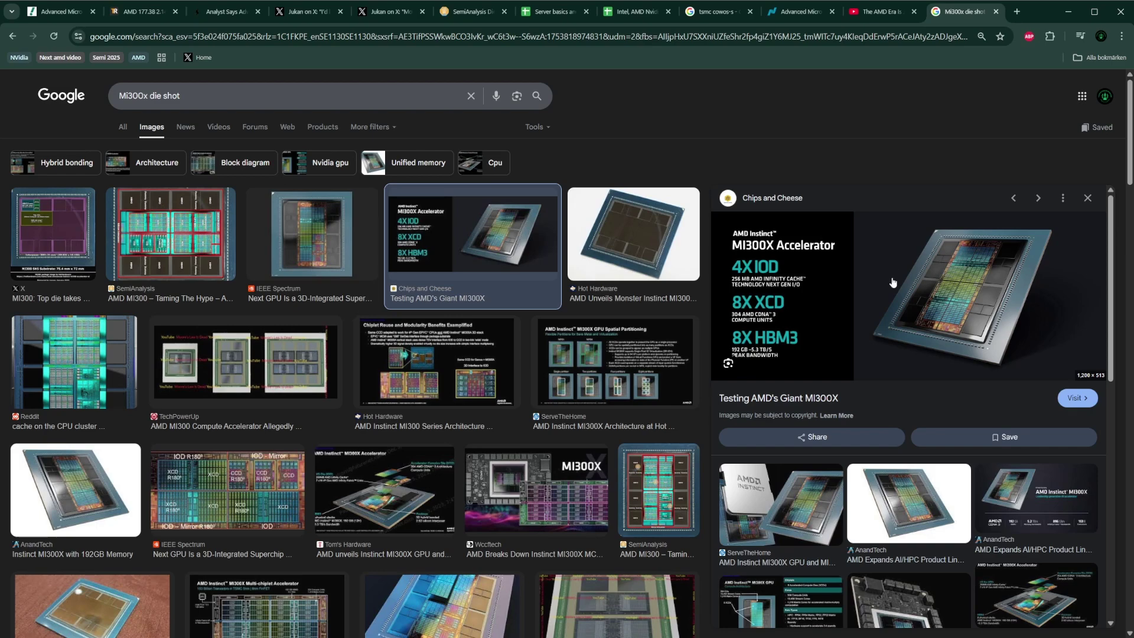
click(476, 18)
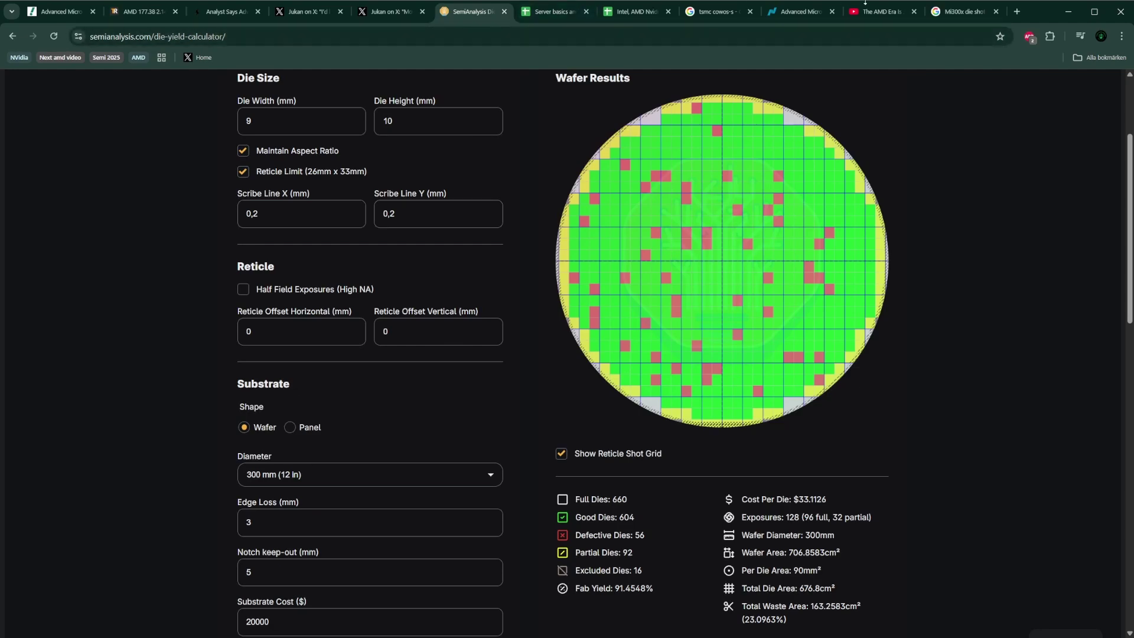
click(959, 14)
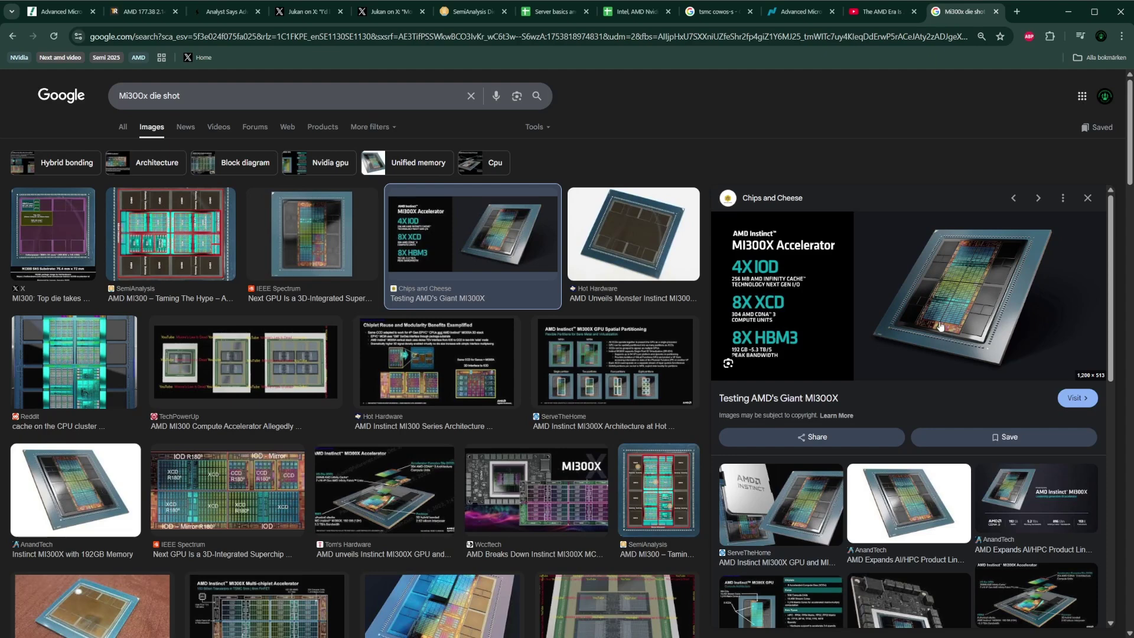
click(566, 13)
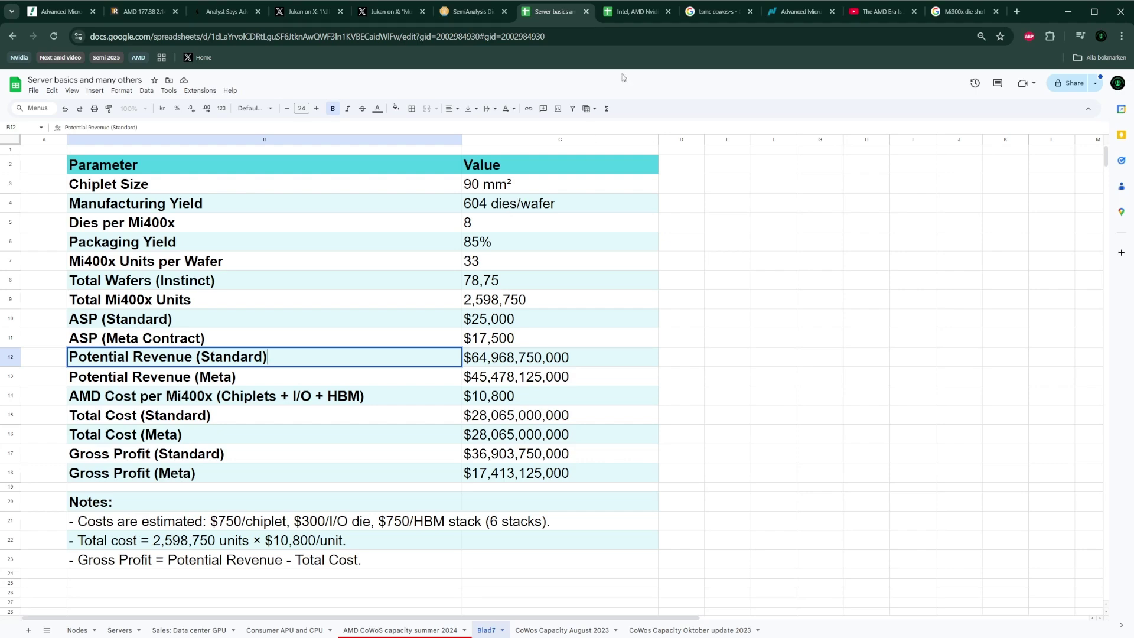
Examine the TSMC CoWoS package image and AMD's 2026 CoWoS wafer allocation as background for the Mi400x estimate table.
click(731, 14)
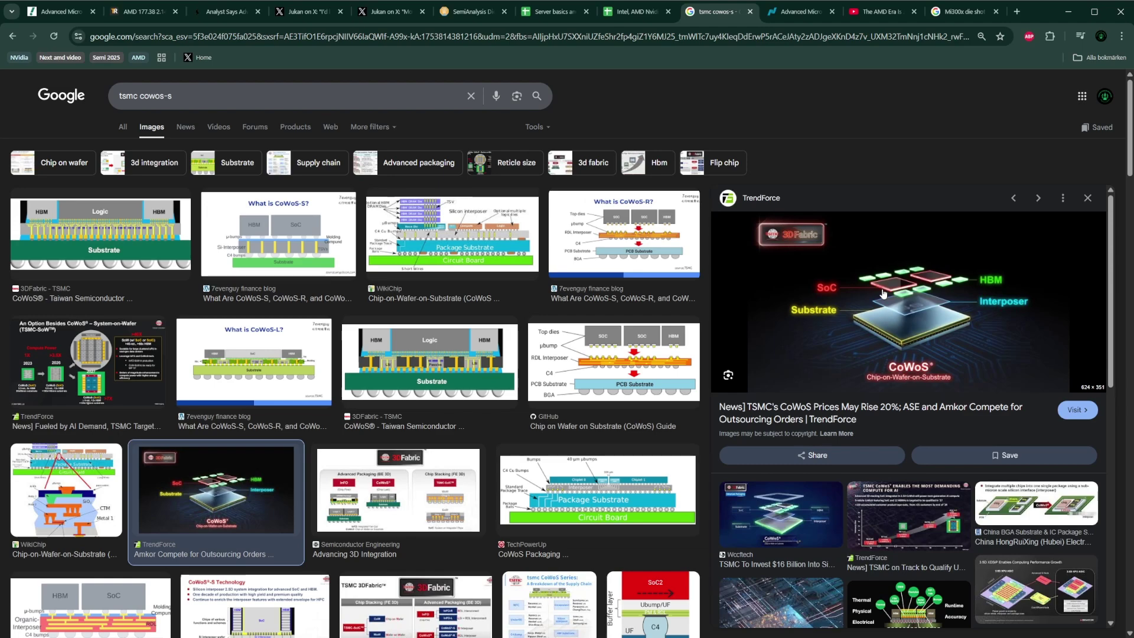
click(558, 13)
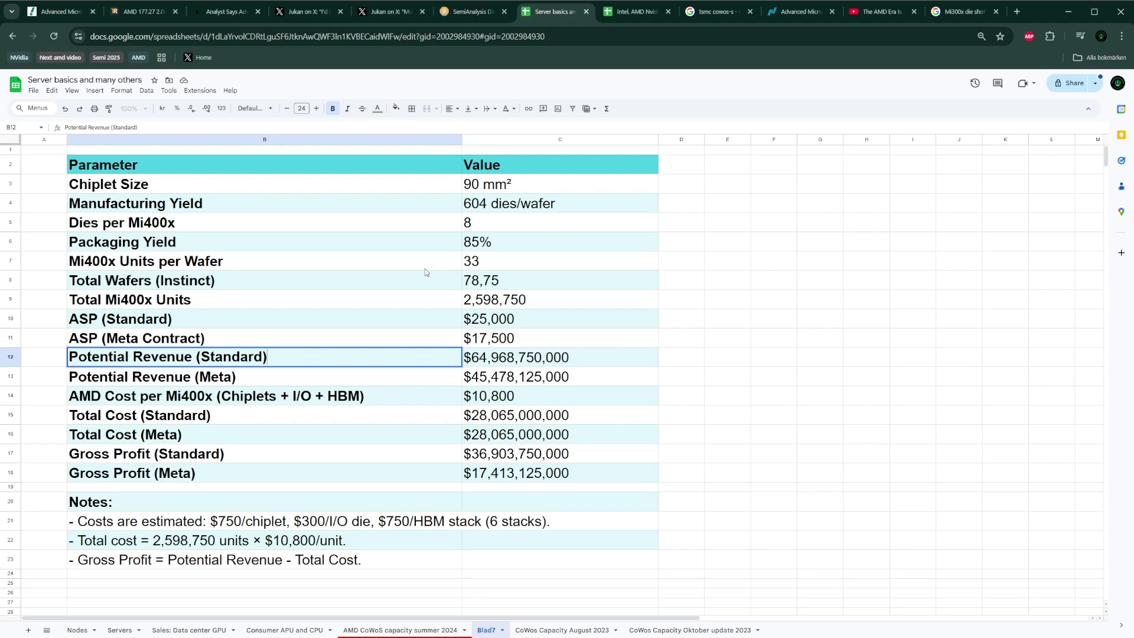
click(303, 13)
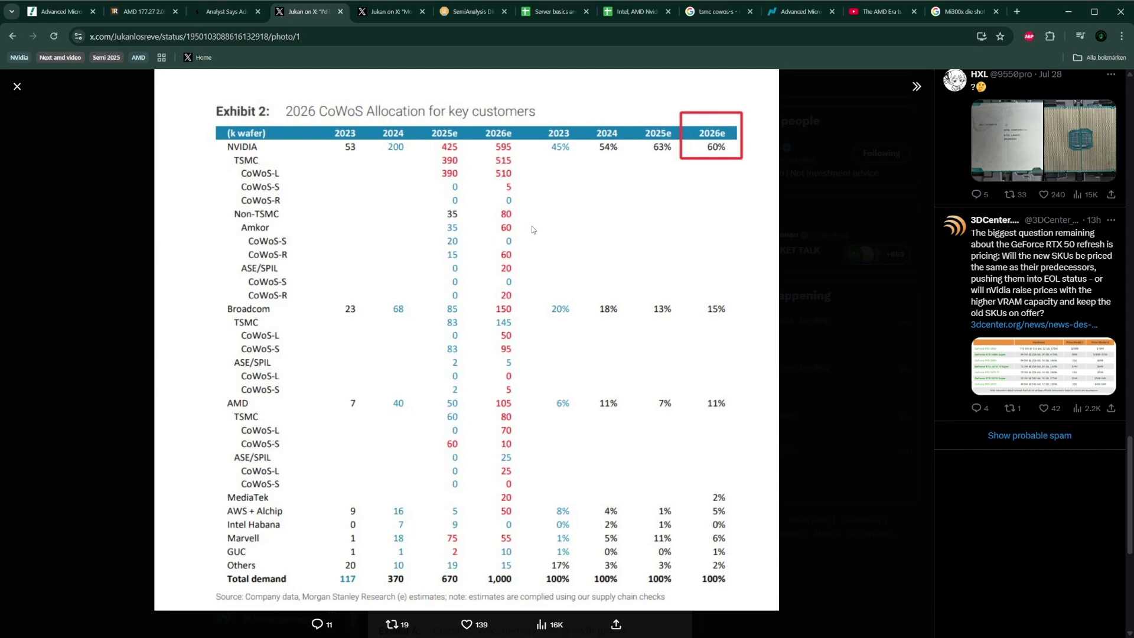
click(566, 15)
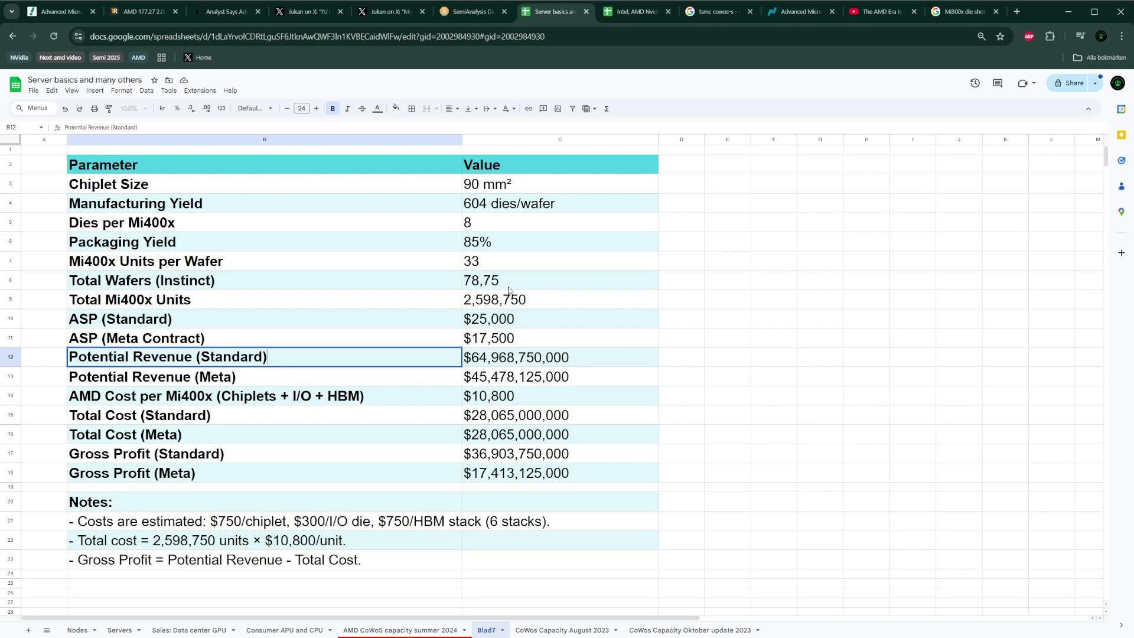
Select the Total Mi400x Units value in the estimate table and glance at AMD's quarterly segment earnings for comparison.
click(564, 307)
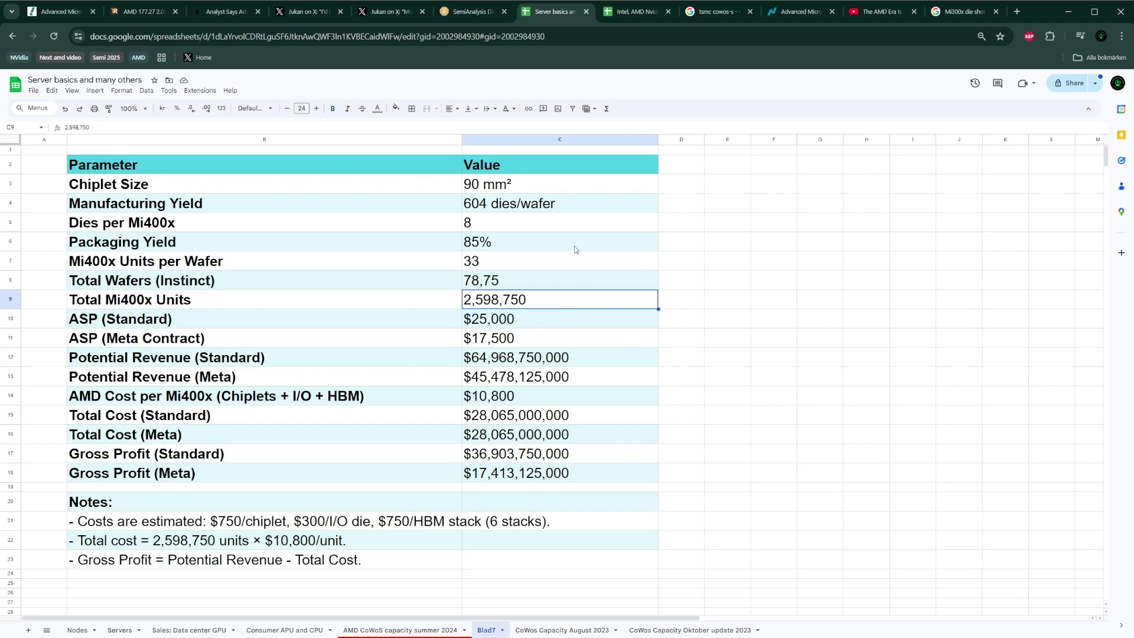
click(626, 13)
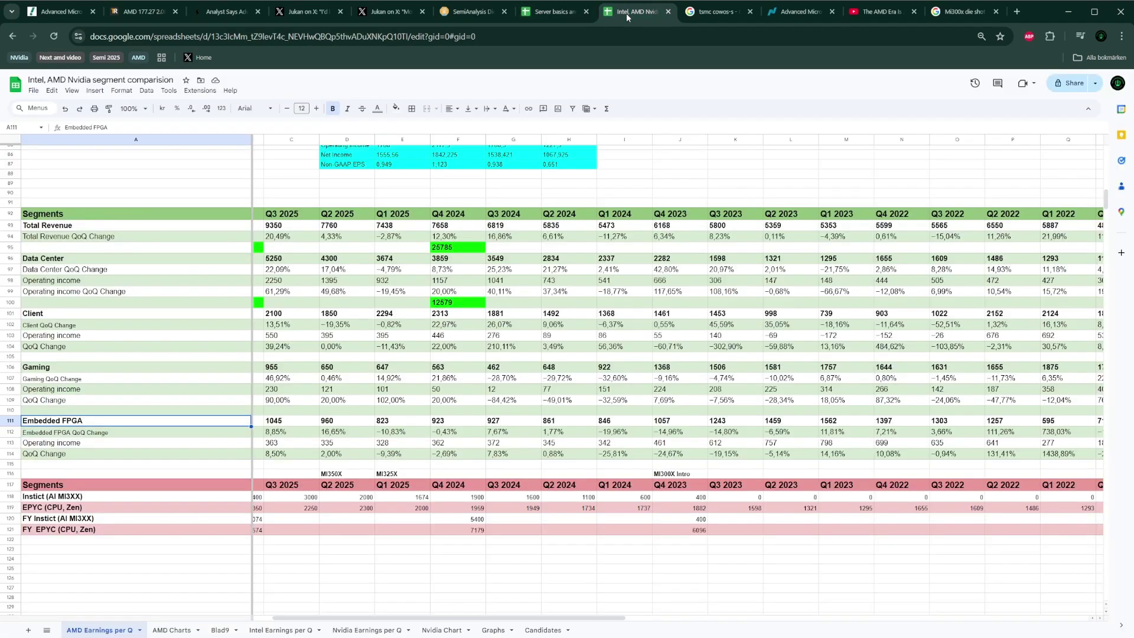
click(538, 12)
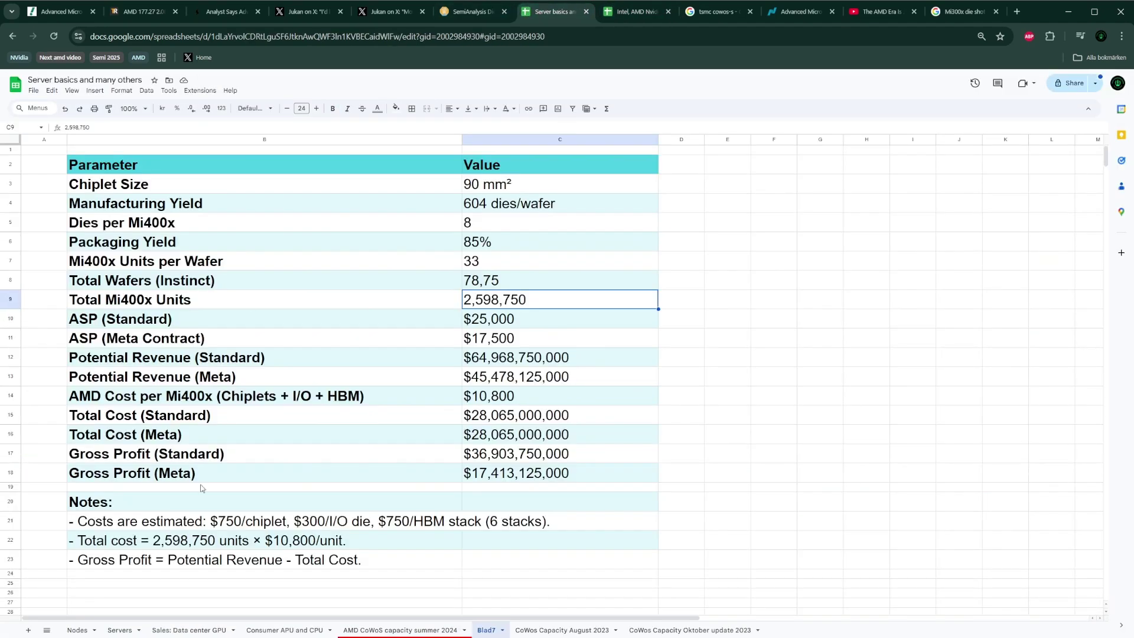
Compare AMD's 2026 unit and revenue rows on the Sales: Data center GPU sheet with the Mi400x estimates on Blad7.
click(178, 632)
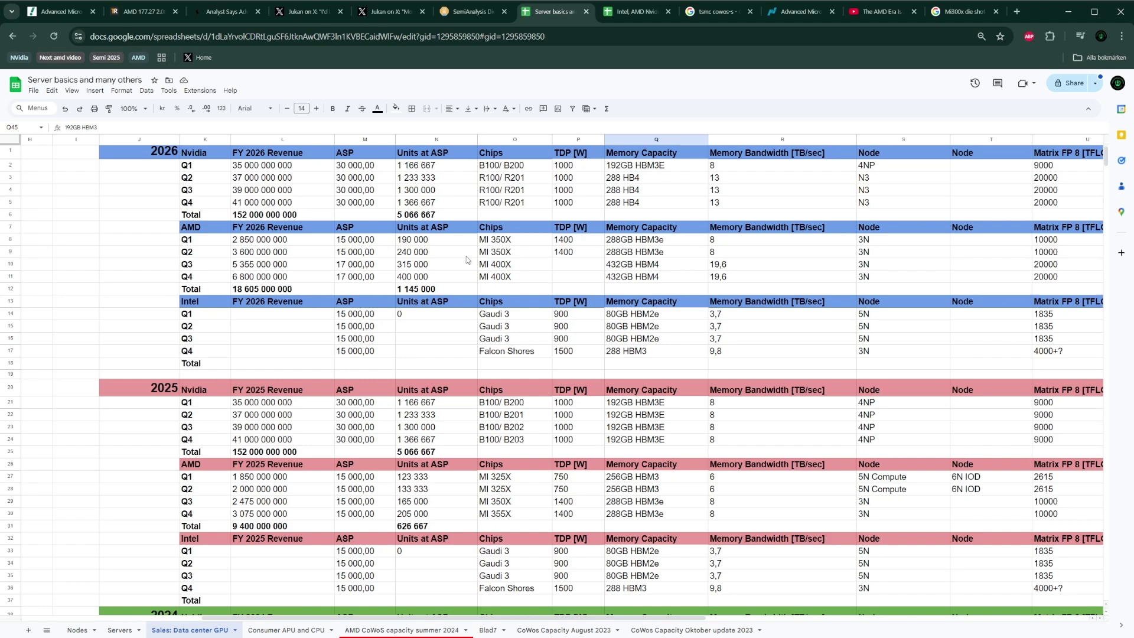
key(ctrl+shift+Page_Down)
key(ctrl+shift+Page_Down)
key(ctrl+shift+Page_Down)
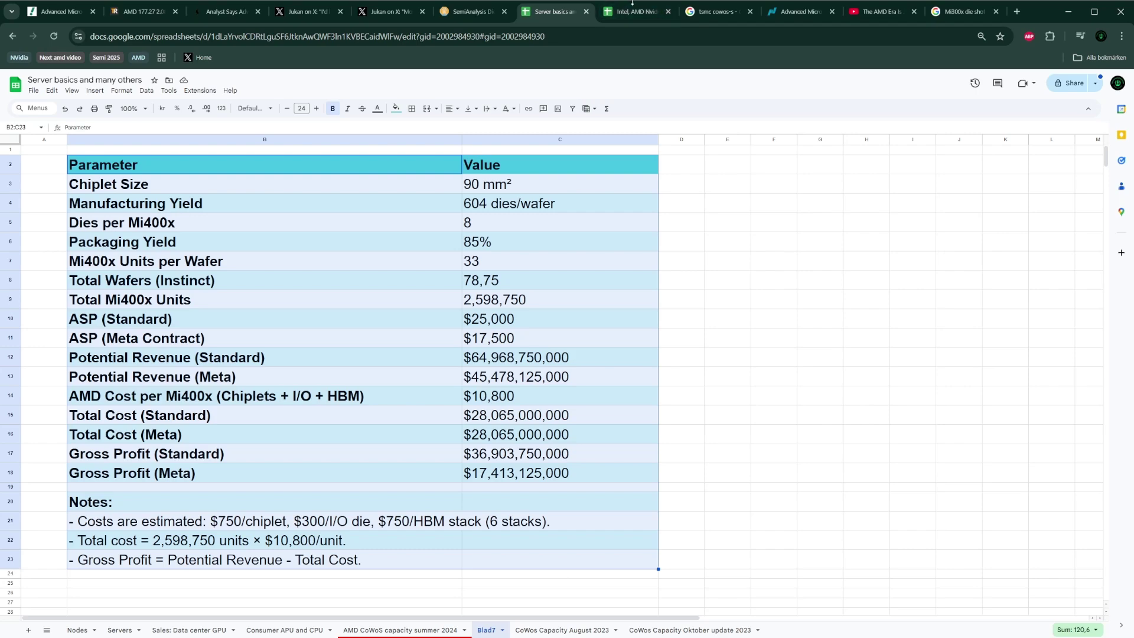
key(ctrl+shift+Page_Up)
key(ctrl+shift+Page_Up)
key(ctrl+shift+Page_Up)
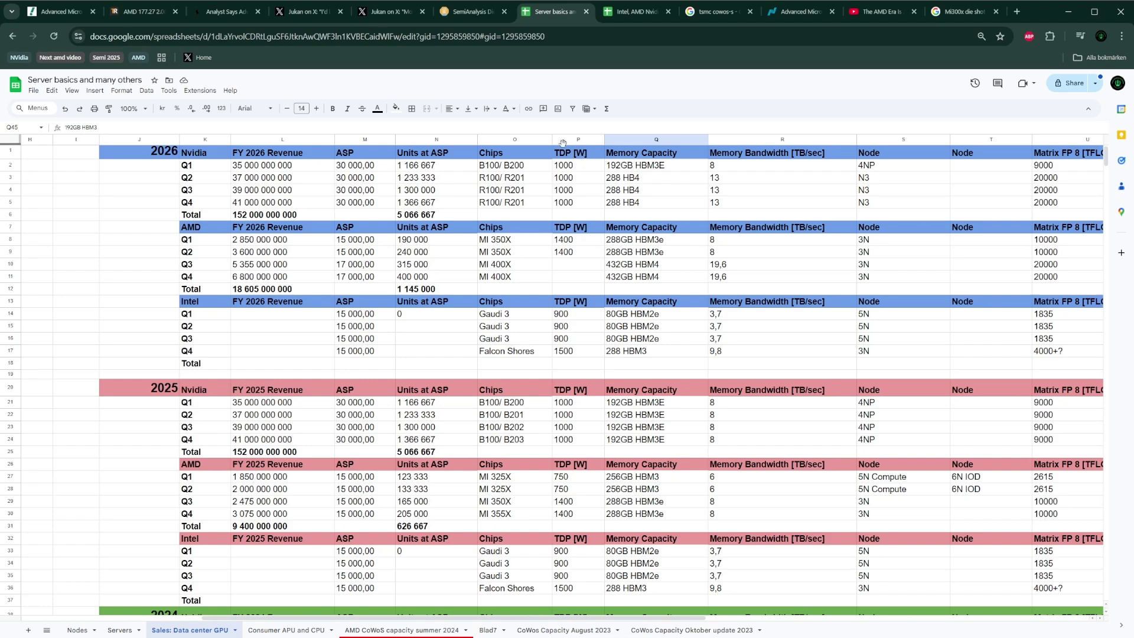
Examine the quarterly Instinct and EPYC revenue rows on the AMD Earnings per Q sheet of the segment comparison spreadsheet.
click(622, 12)
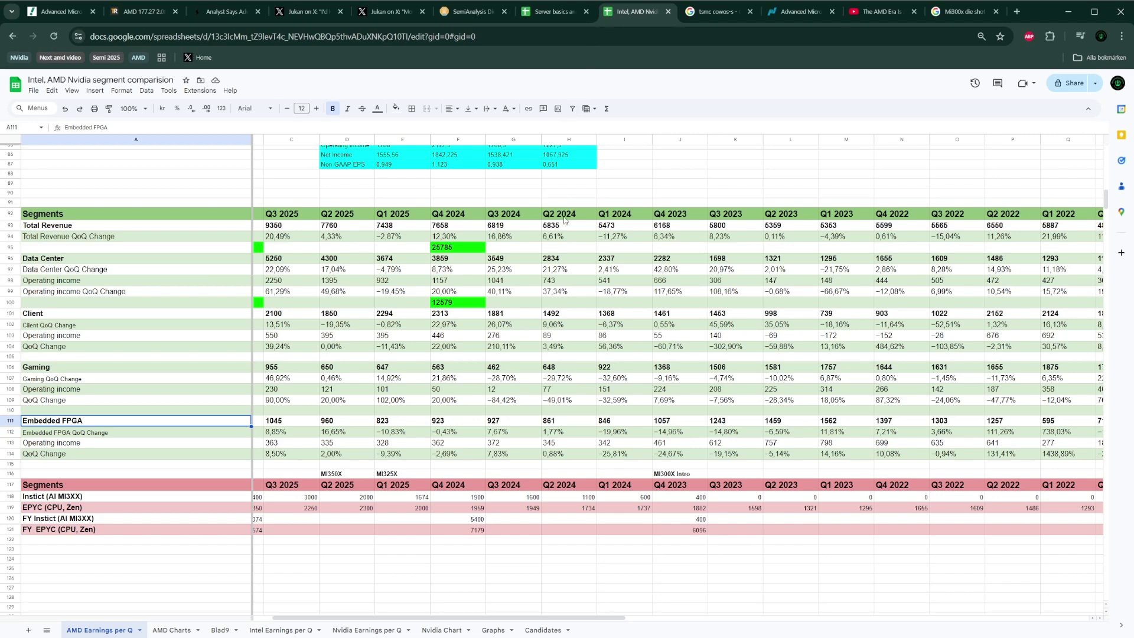
scroll(399, 244, right, 4)
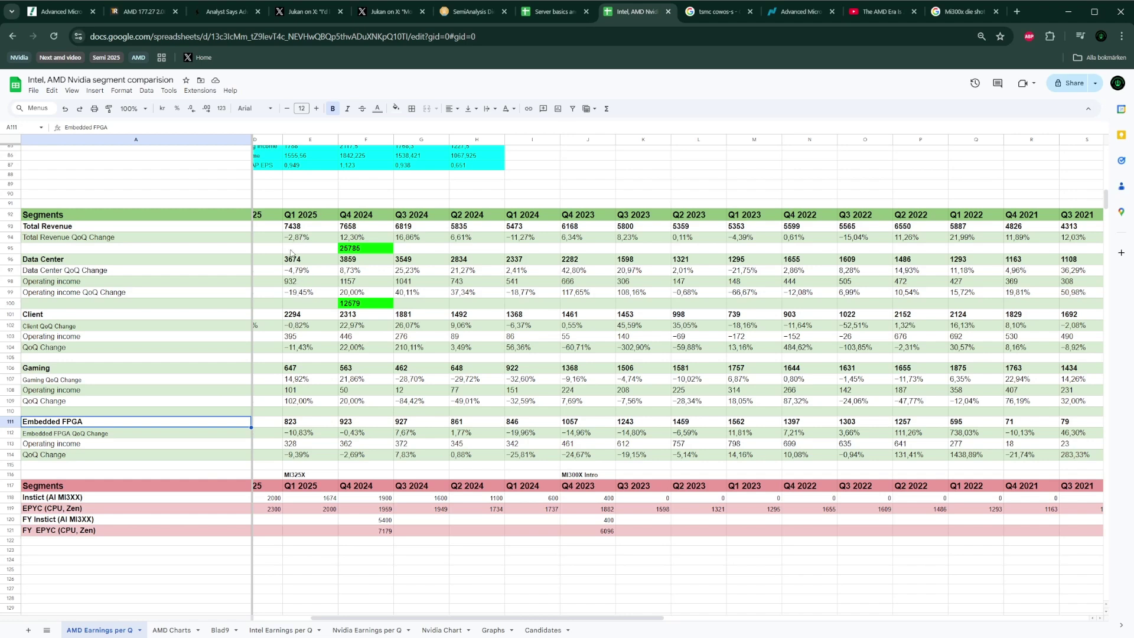
scroll(315, 499, right, 1)
scroll(315, 499, right, 2)
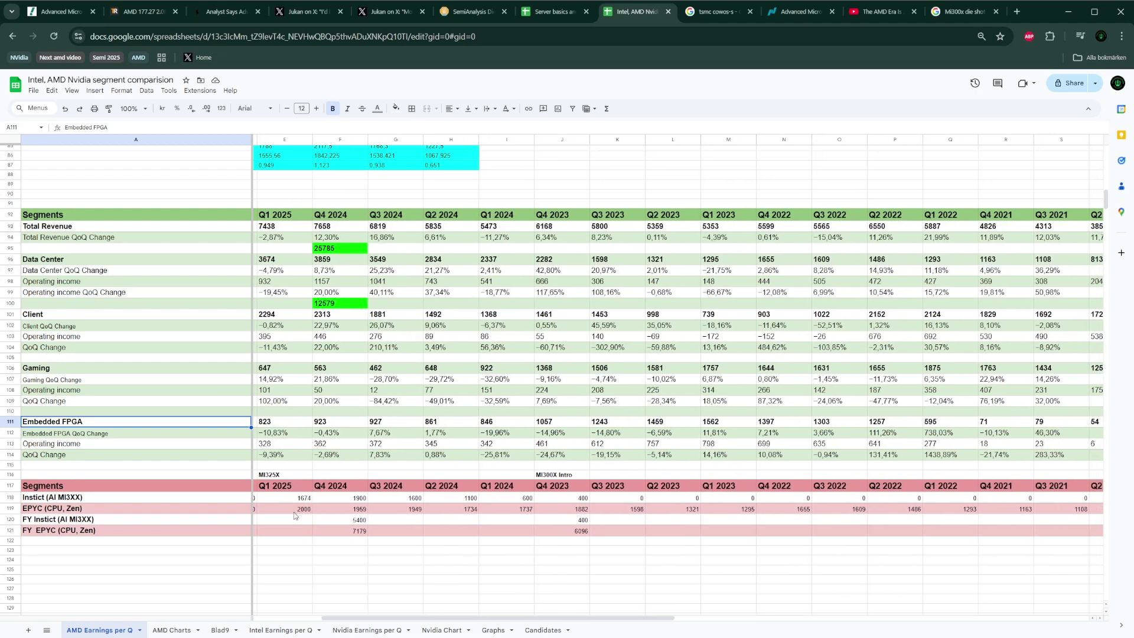
scroll(294, 515, right, 1)
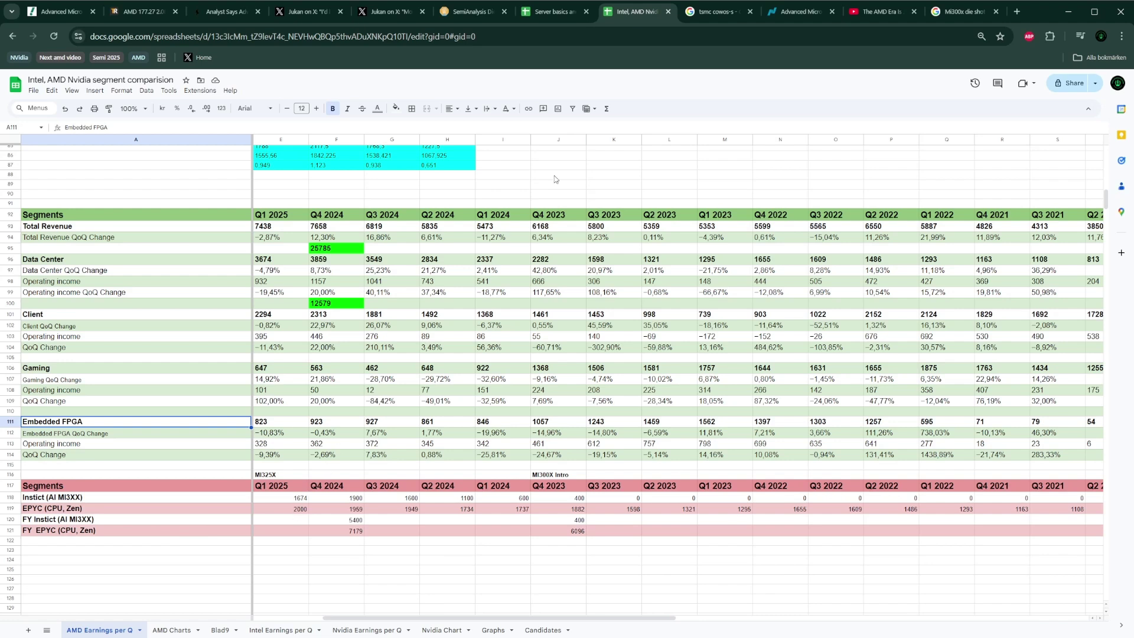
Review AMD's yearly GPU revenue and unit totals for 2024 and 2025 on the Sales: Data center GPU sheet.
click(551, 11)
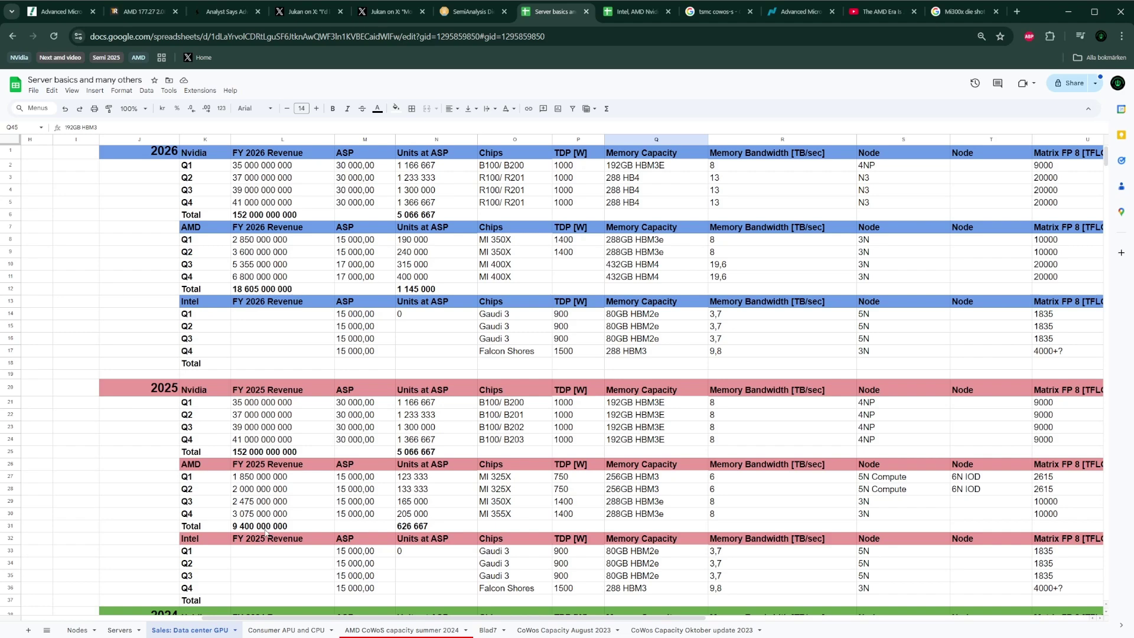
scroll(232, 512, down, 3)
scroll(233, 512, down, 2)
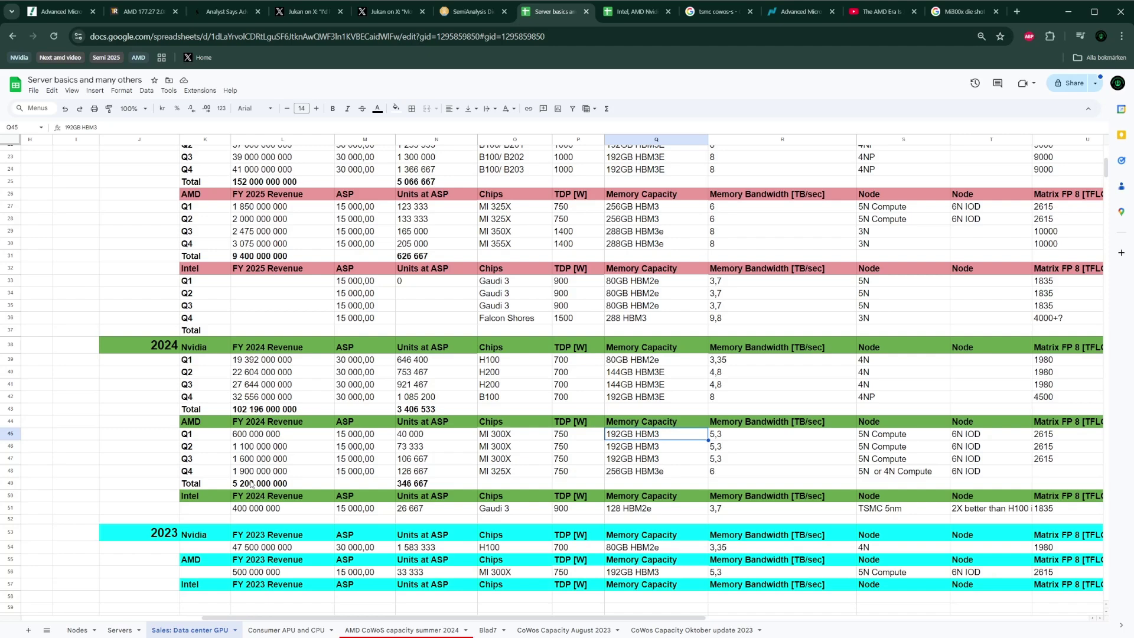
scroll(251, 484, up, 5)
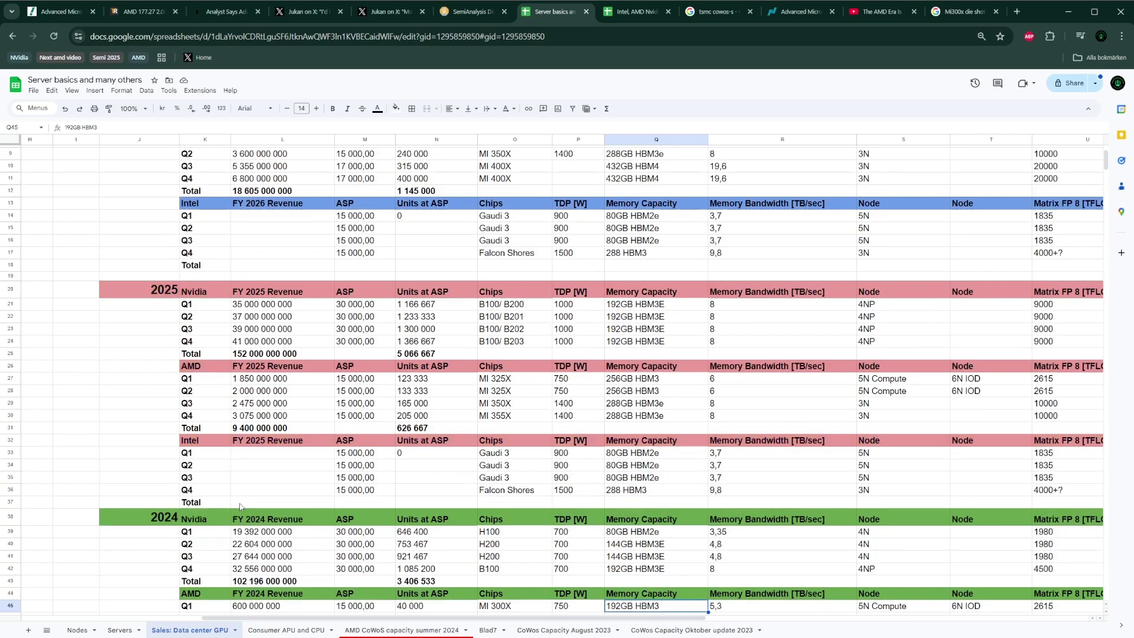
Revisit the 2026 CoWoS allocation exhibit and read the analyst's quote on AMD's GPU market share in the Insider Monkey article.
click(313, 10)
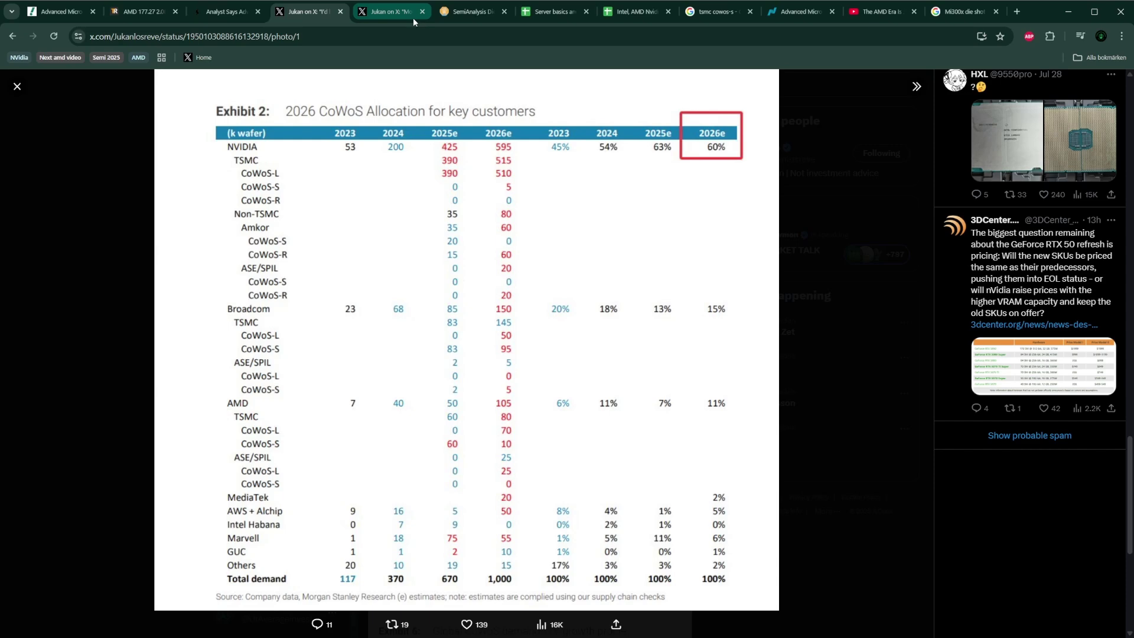
click(539, 11)
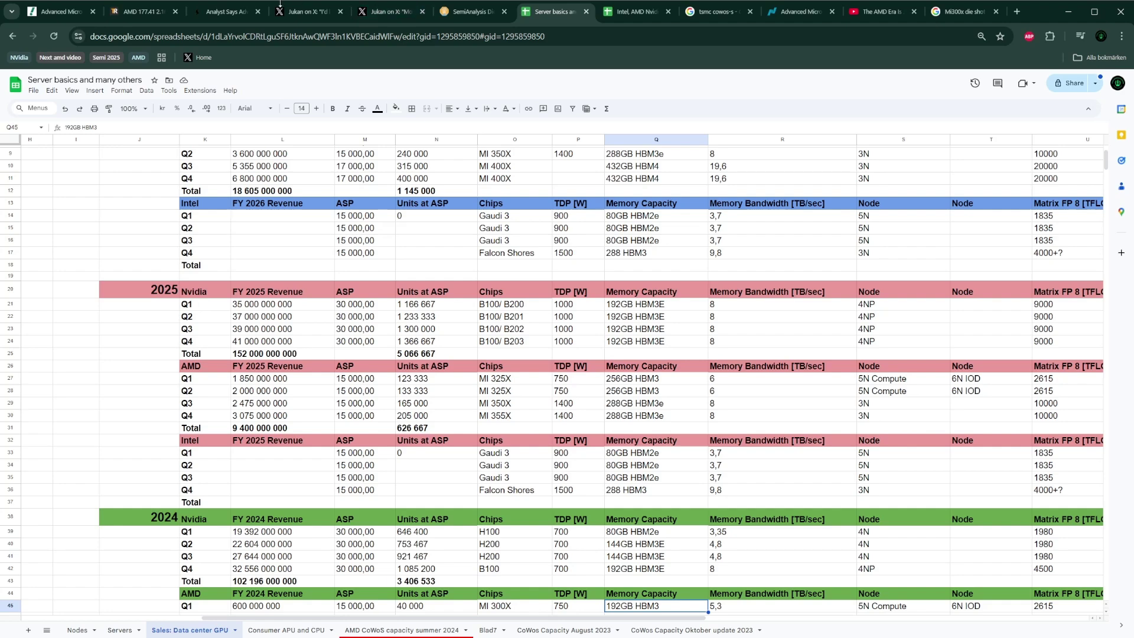
click(229, 13)
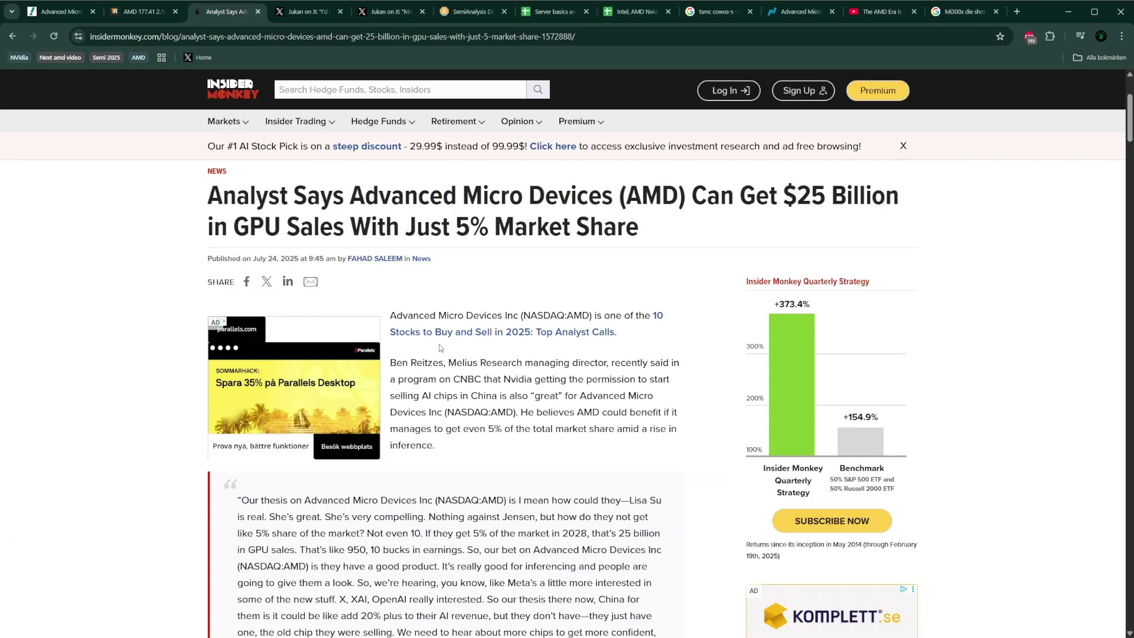
scroll(431, 363, down, 4)
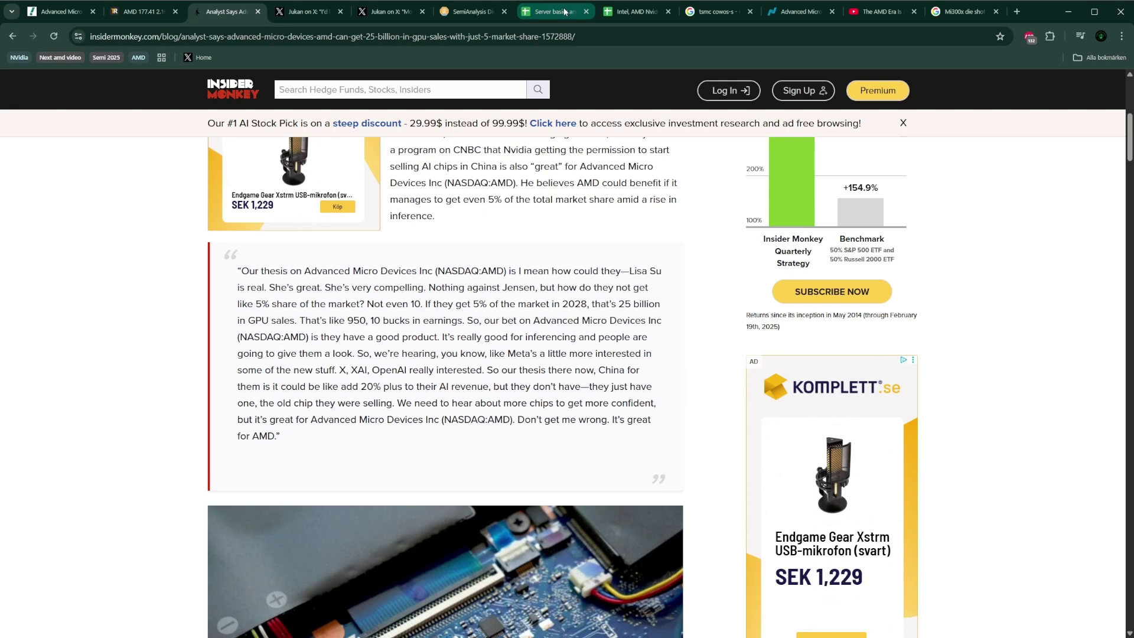
Compare AMD's 2026 GPU revenue rows with the Q4 2025 Total Revenue and Data Center figures on the AMD Earnings per Q sheet.
click(564, 11)
scroll(295, 385, up, 3)
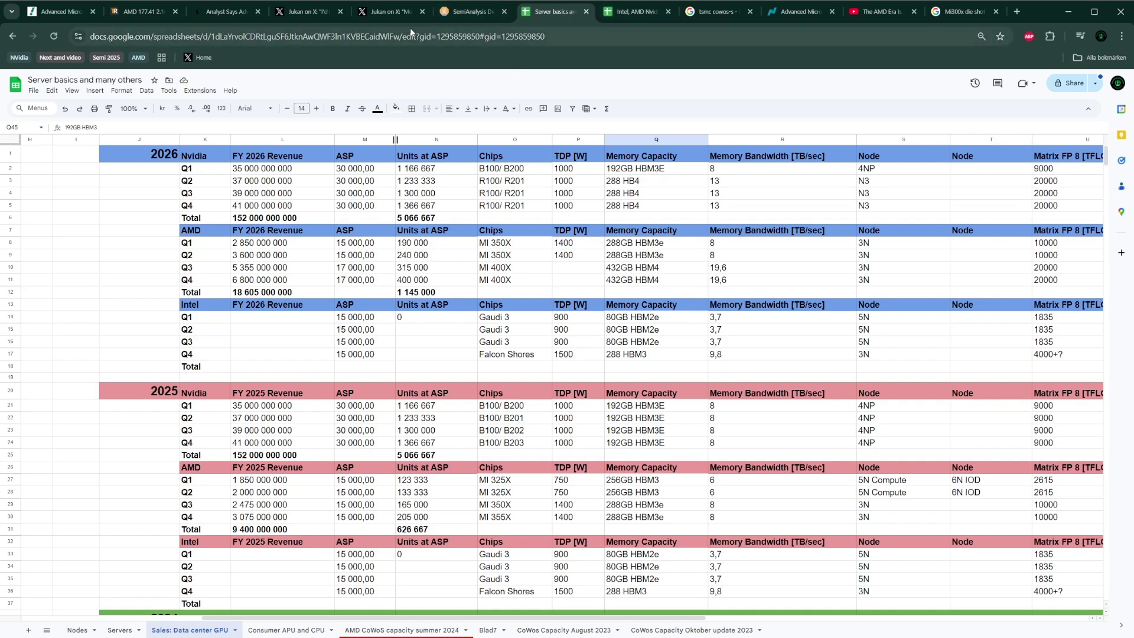
click(610, 12)
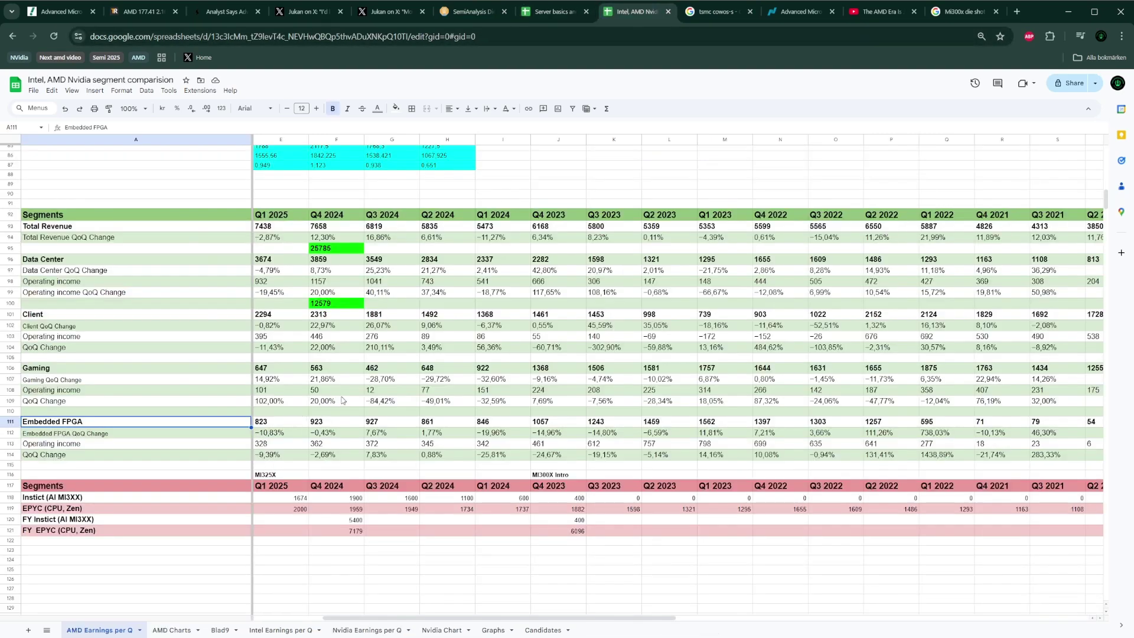
scroll(334, 354, left, 3)
scroll(333, 353, up, 2)
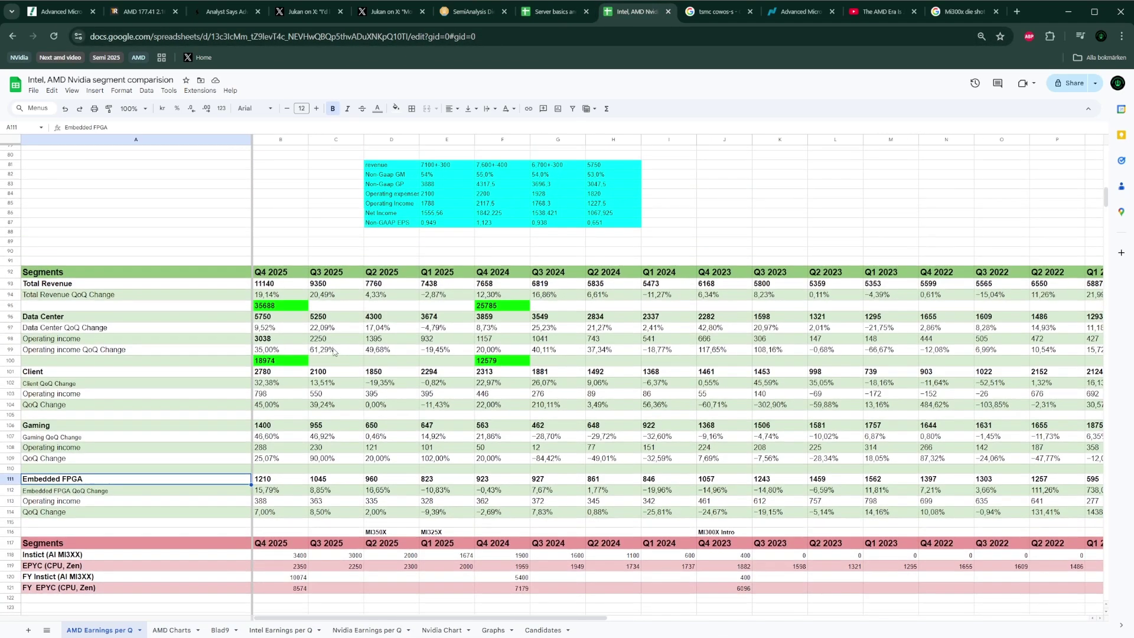
scroll(334, 352, up, 5)
scroll(334, 352, down, 6)
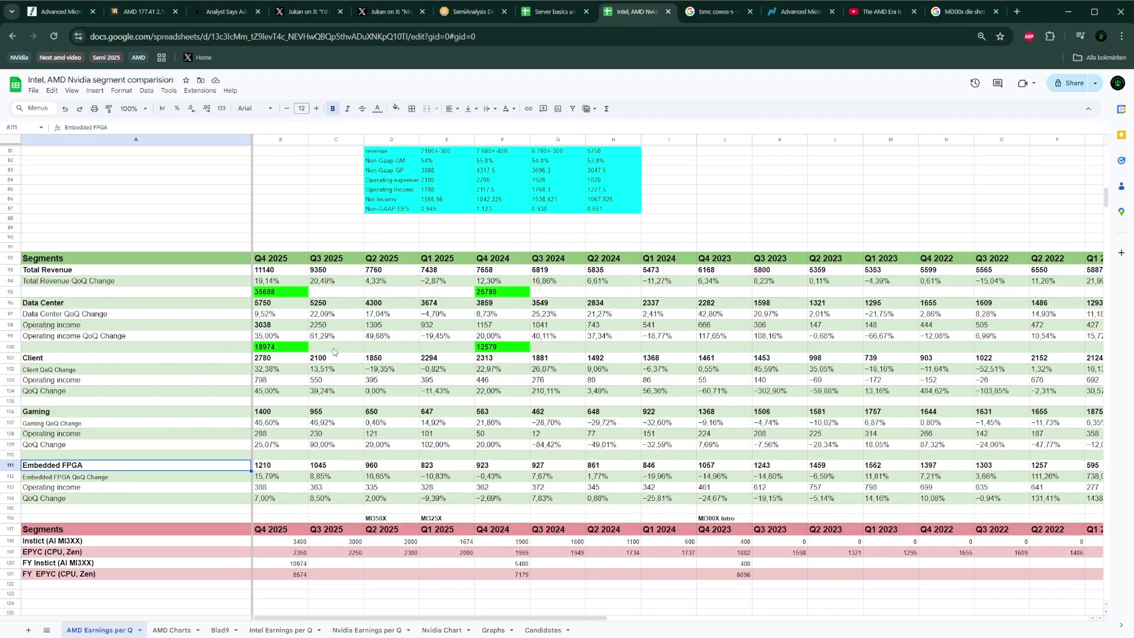
click(273, 271)
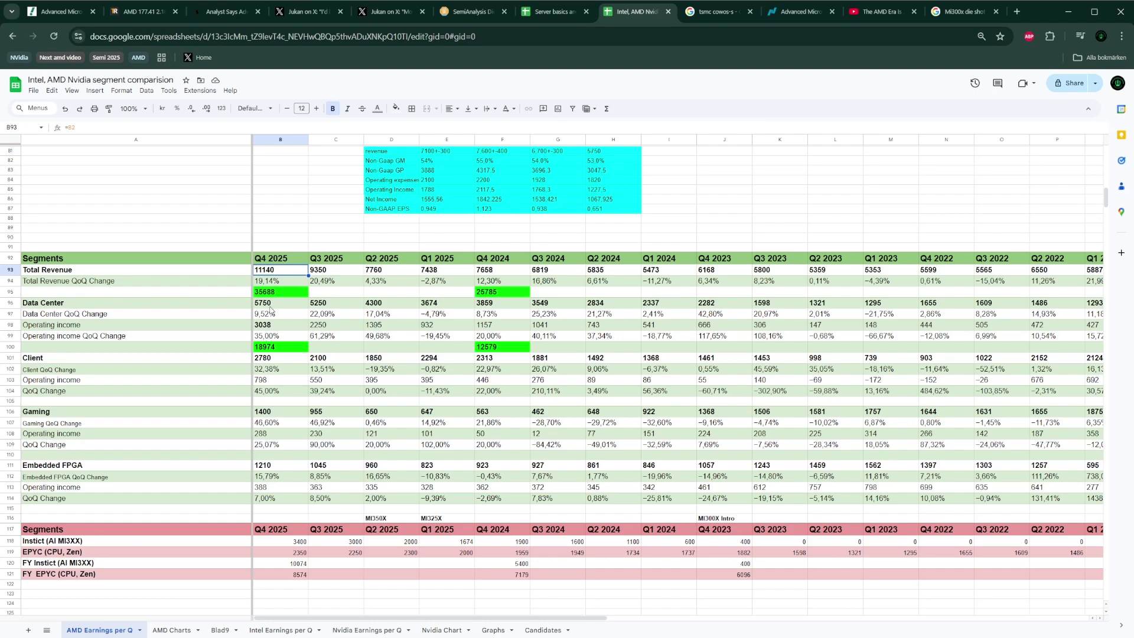
click(270, 306)
scroll(272, 330, down, 5)
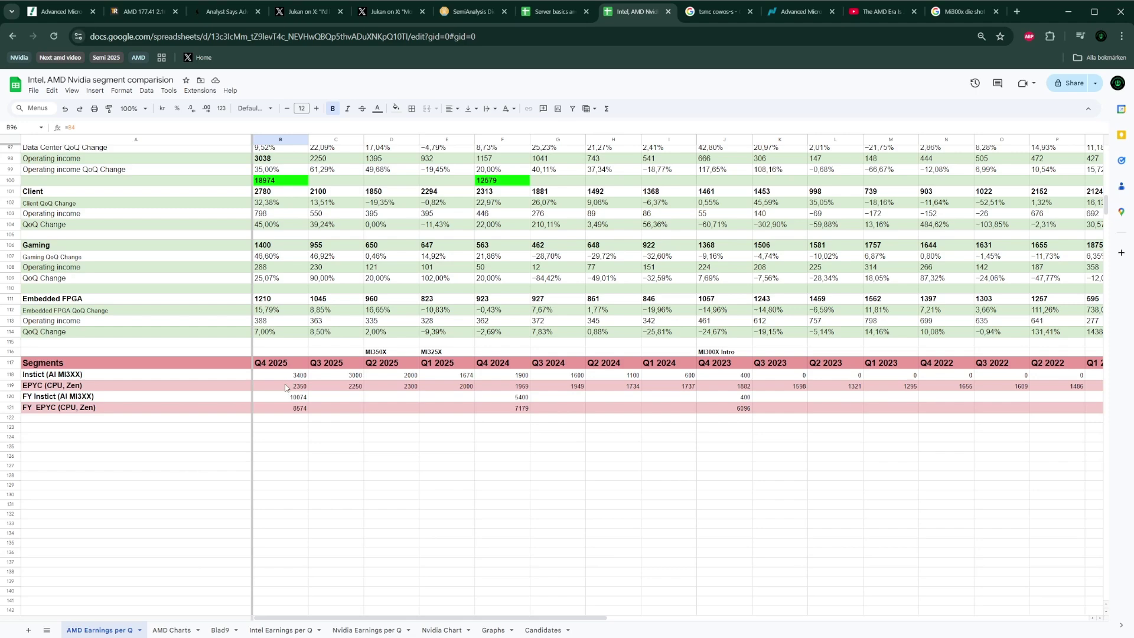
Examine AMD's quarterly net income and earnings per share rows, and check its current share price on Yahoo Finance.
scroll(290, 394, up, 4)
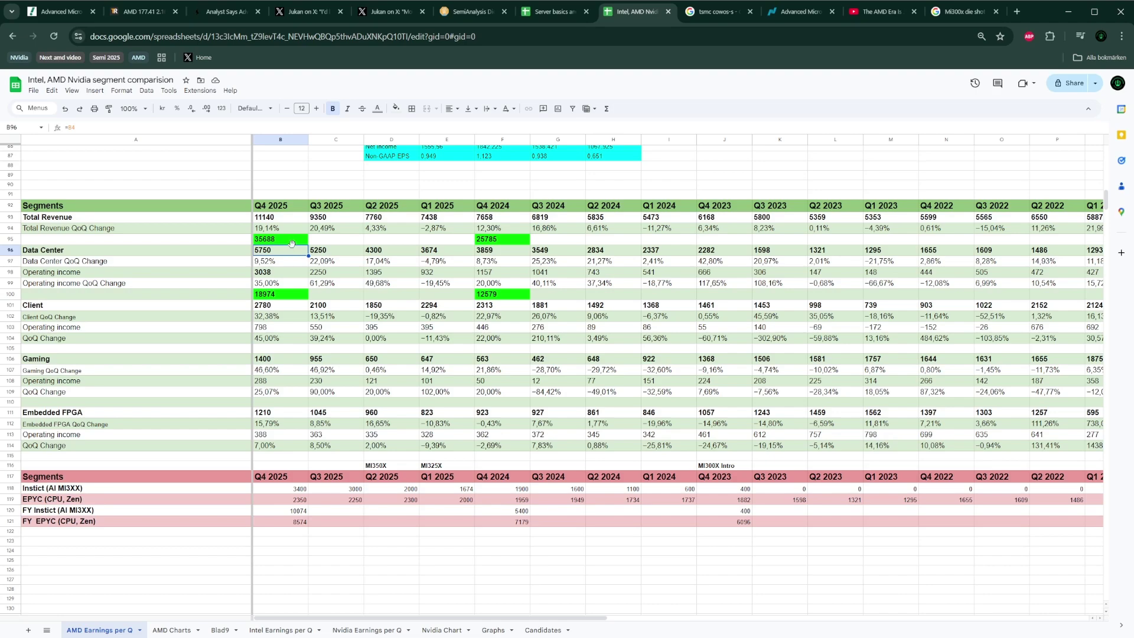
scroll(292, 244, up, 15)
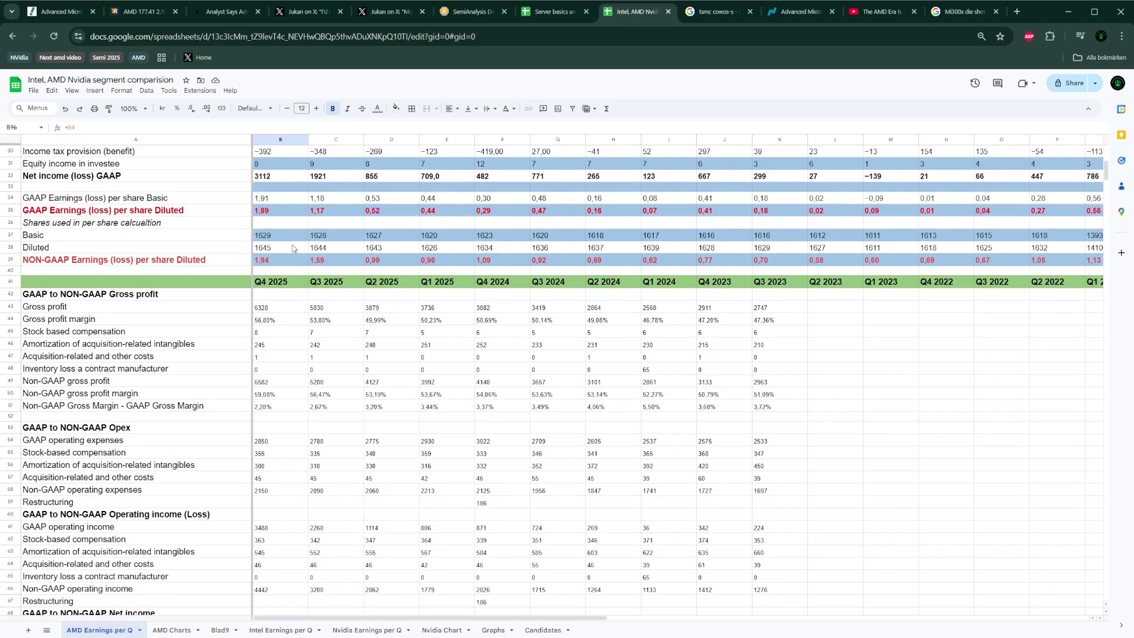
scroll(292, 248, up, 1)
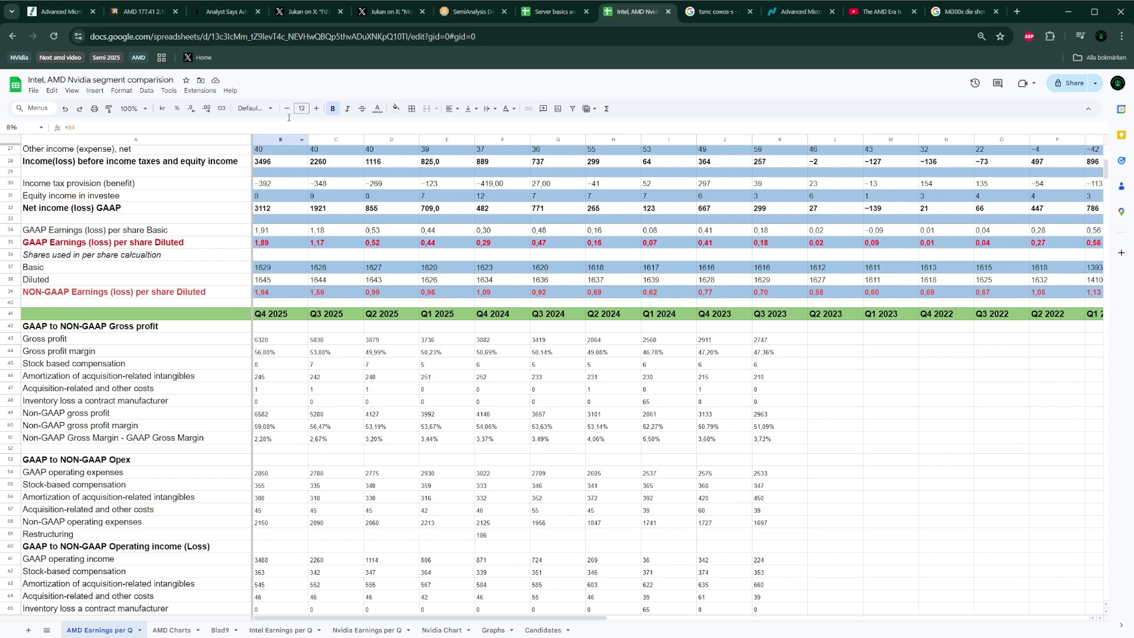
click(69, 12)
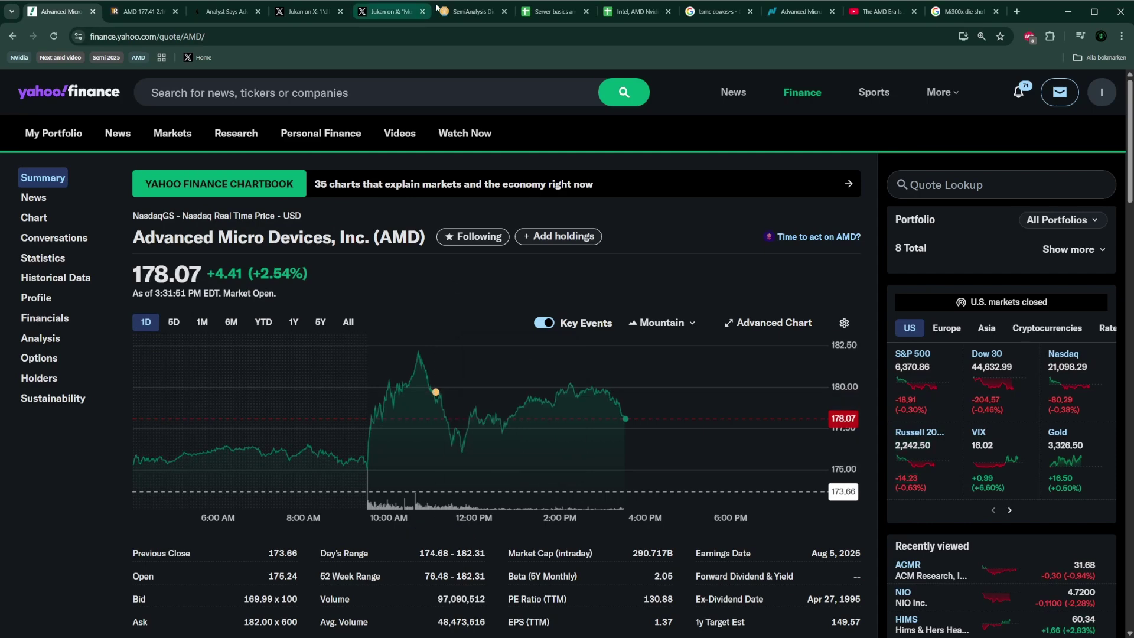
Return to the segment comparison spreadsheet and review the quarterly segment revenue and operating income rows below the non-GAAP reconciliation.
drag(526, 11, 597, 13)
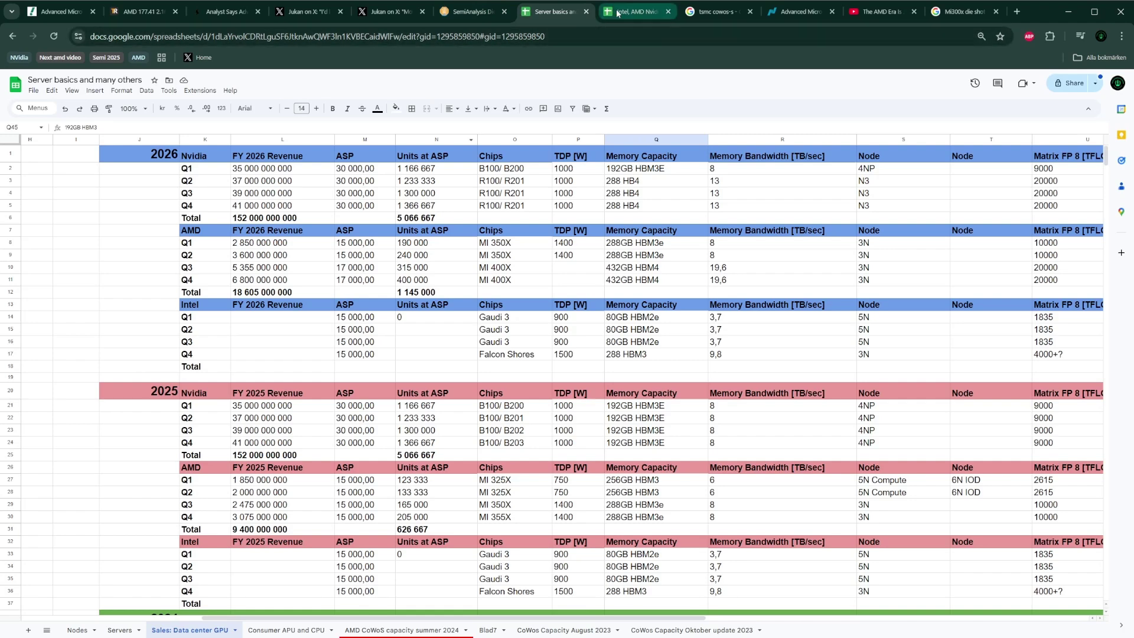
click(617, 13)
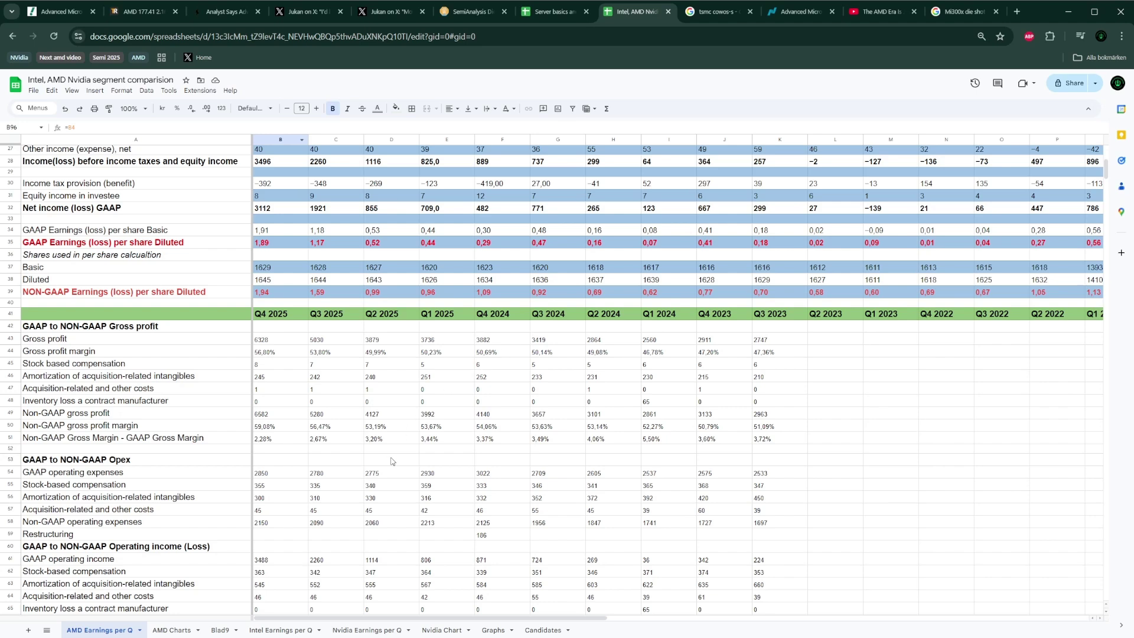
right_click(353, 451)
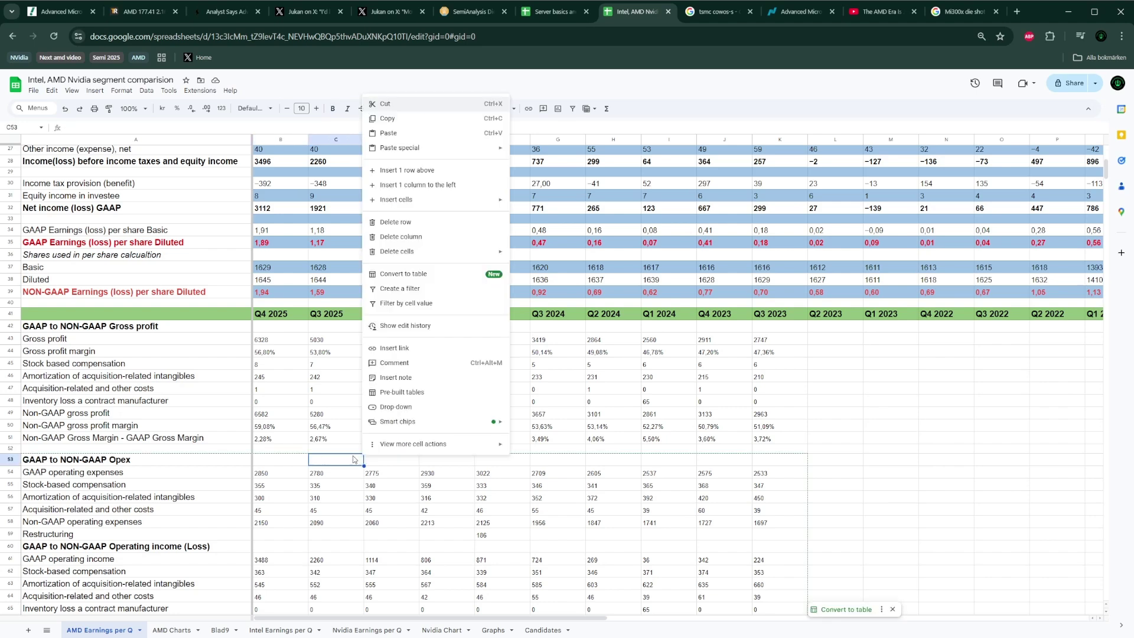
key(Escape)
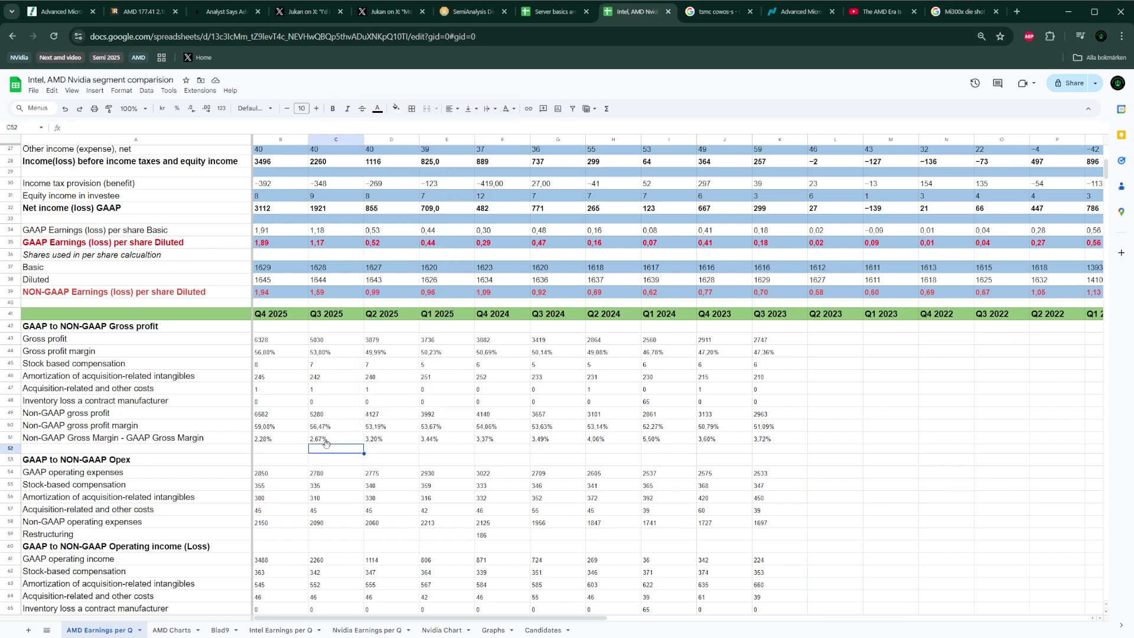
scroll(325, 457, down, 8)
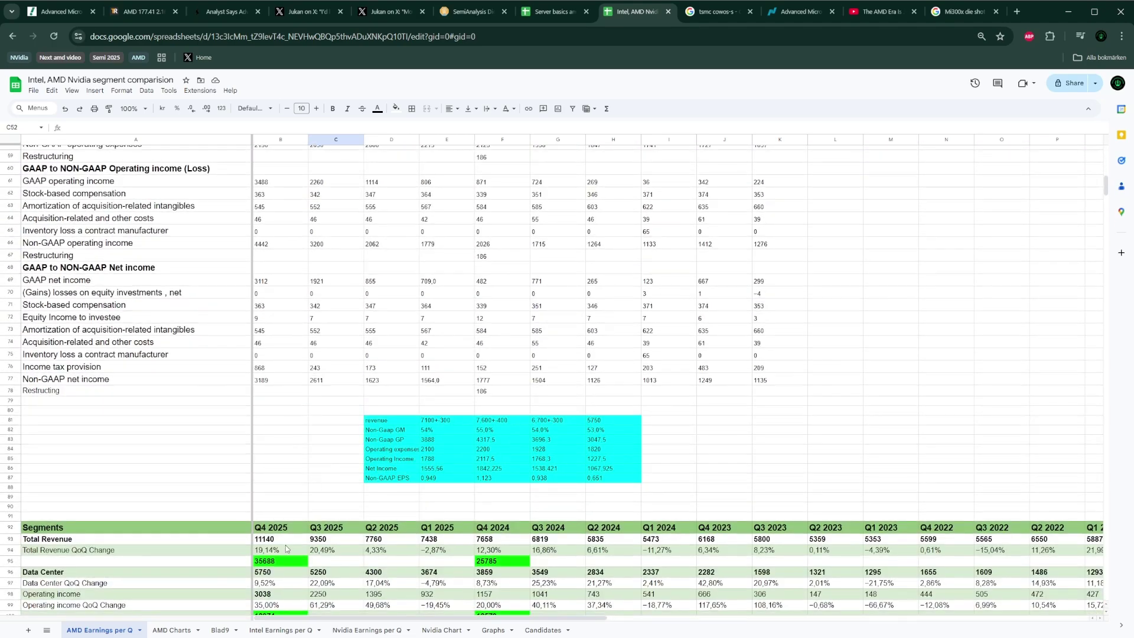
scroll(289, 523, down, 5)
scroll(287, 525, down, 1)
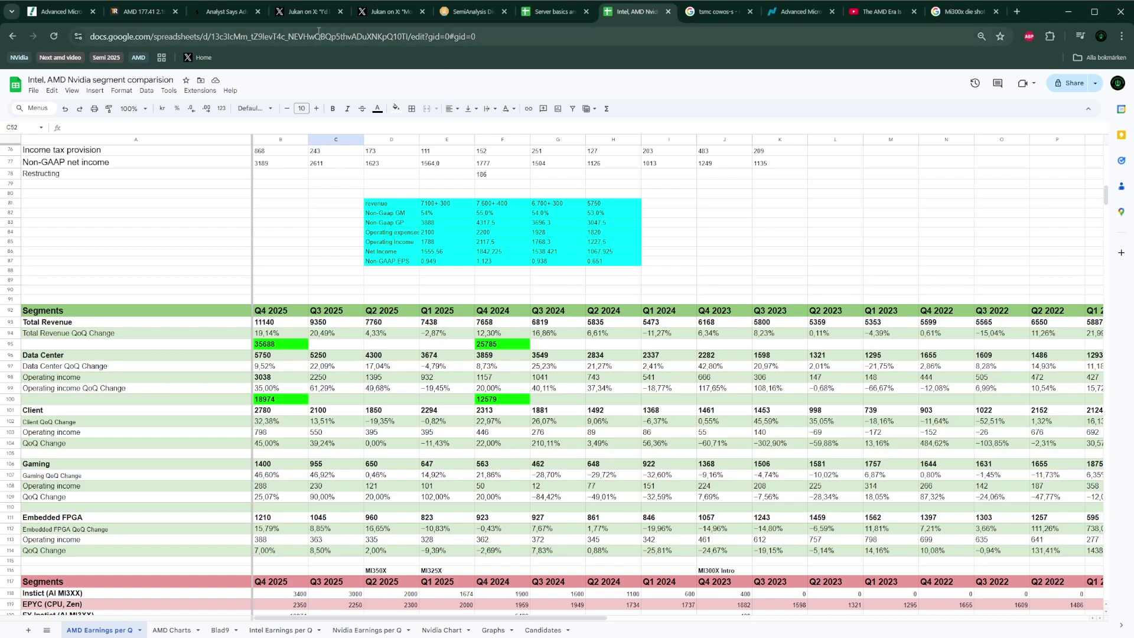
Compare the 2026 CoWoS allocation exhibit with AMD's 2025 and 2026 unit rows on the Sales: Data center GPU sheet.
click(307, 13)
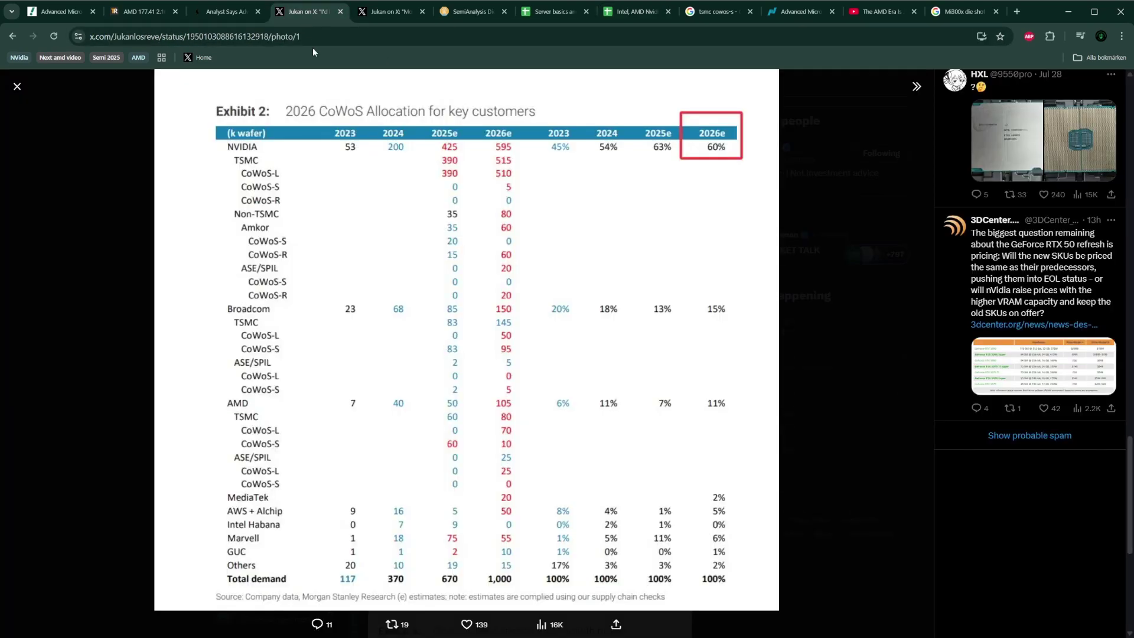
click(632, 13)
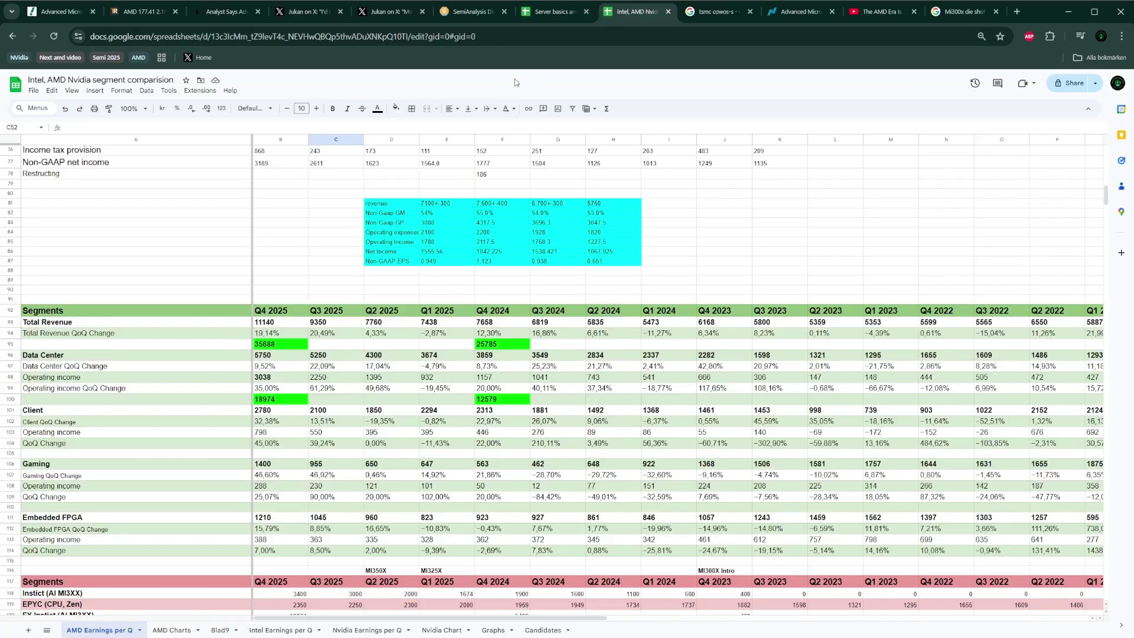
click(545, 13)
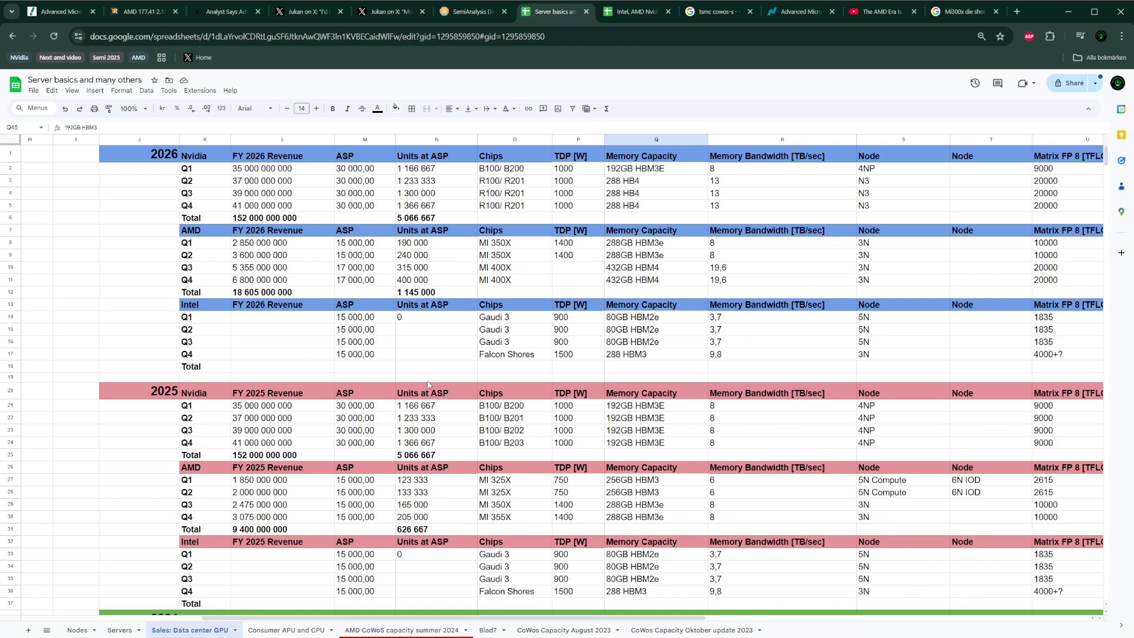
click(421, 390)
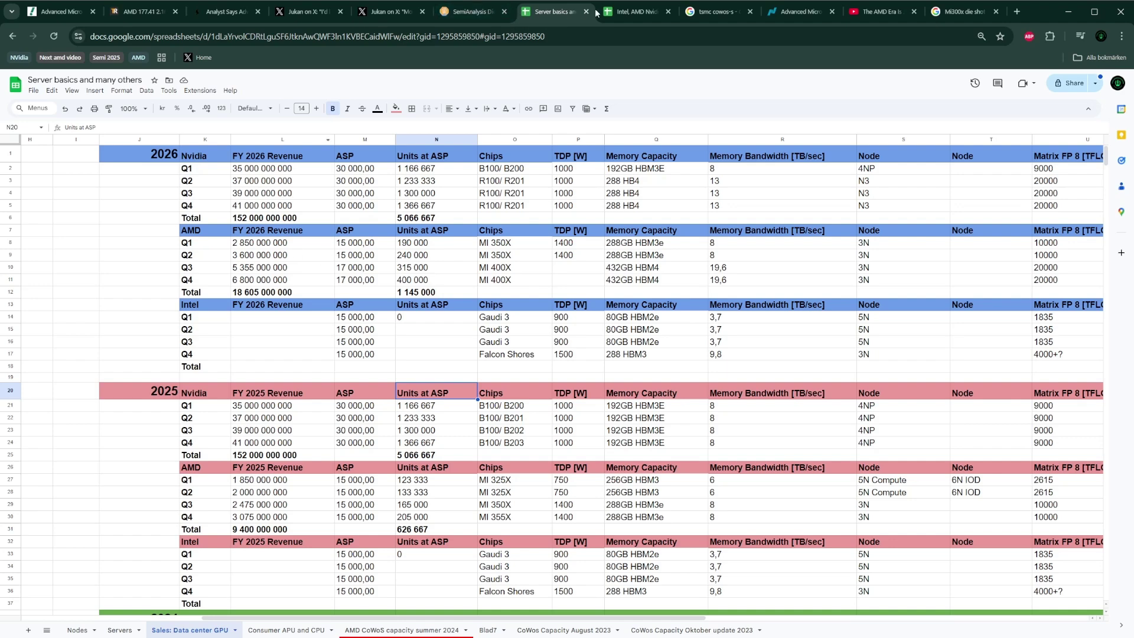
Review the full-year Instinct and EPYC revenue rows and view the AMD Data Center chart on the AMD Charts sheet.
click(643, 22)
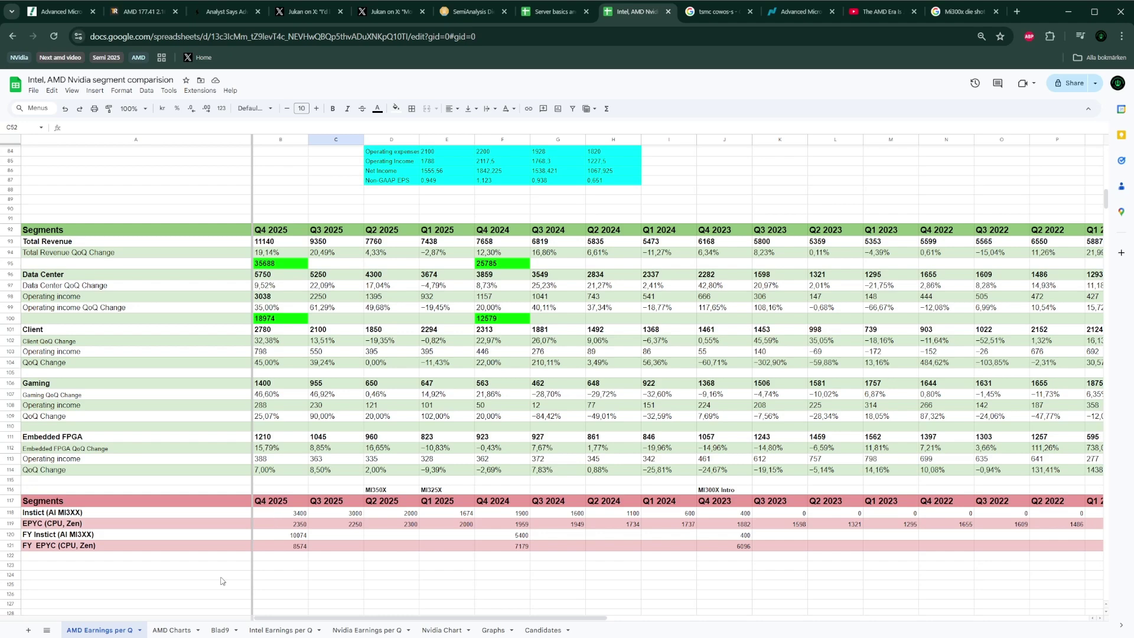
scroll(268, 550, down, 3)
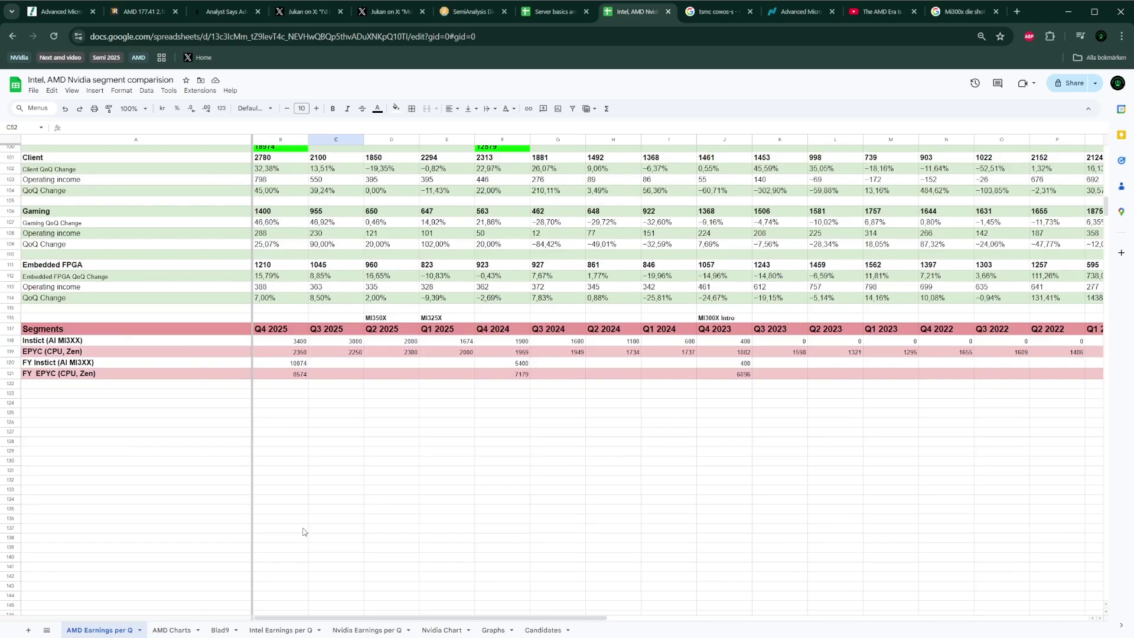
scroll(317, 509, up, 3)
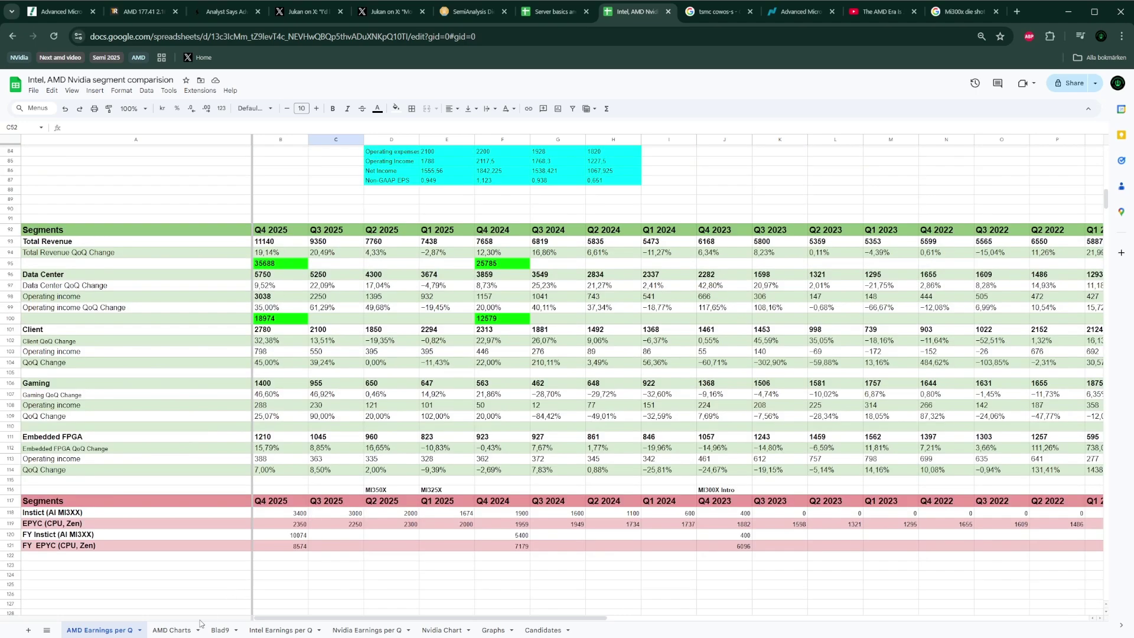
click(171, 630)
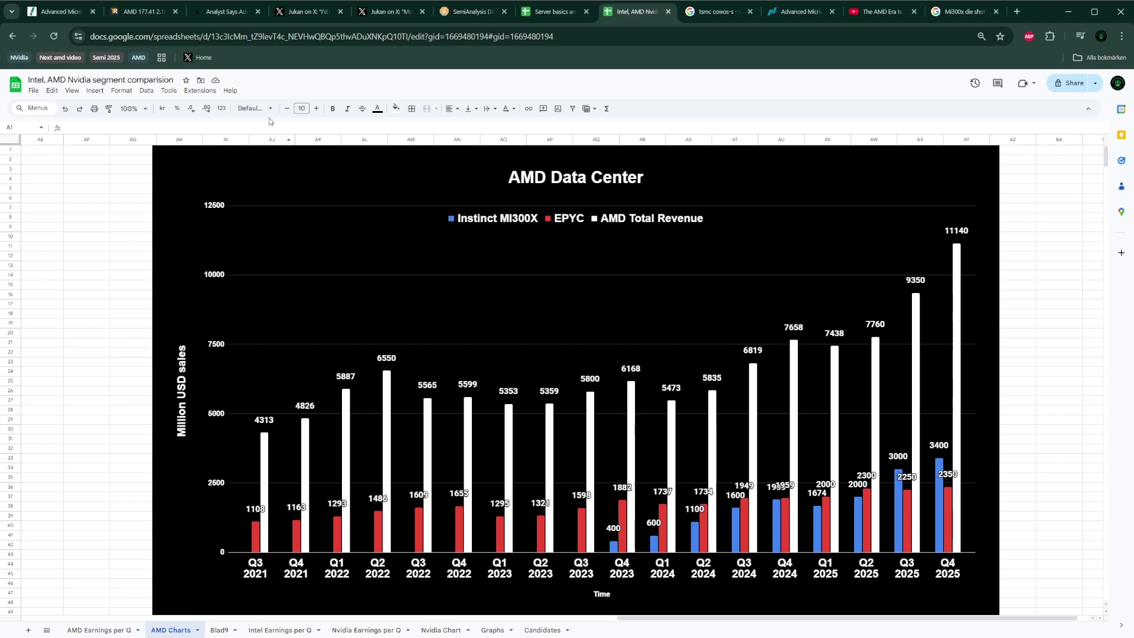
Recheck AMD's Yahoo Finance quote against the Insider Monkey analyst opinion and the 2026 CoWoS allocation exhibit.
click(48, 13)
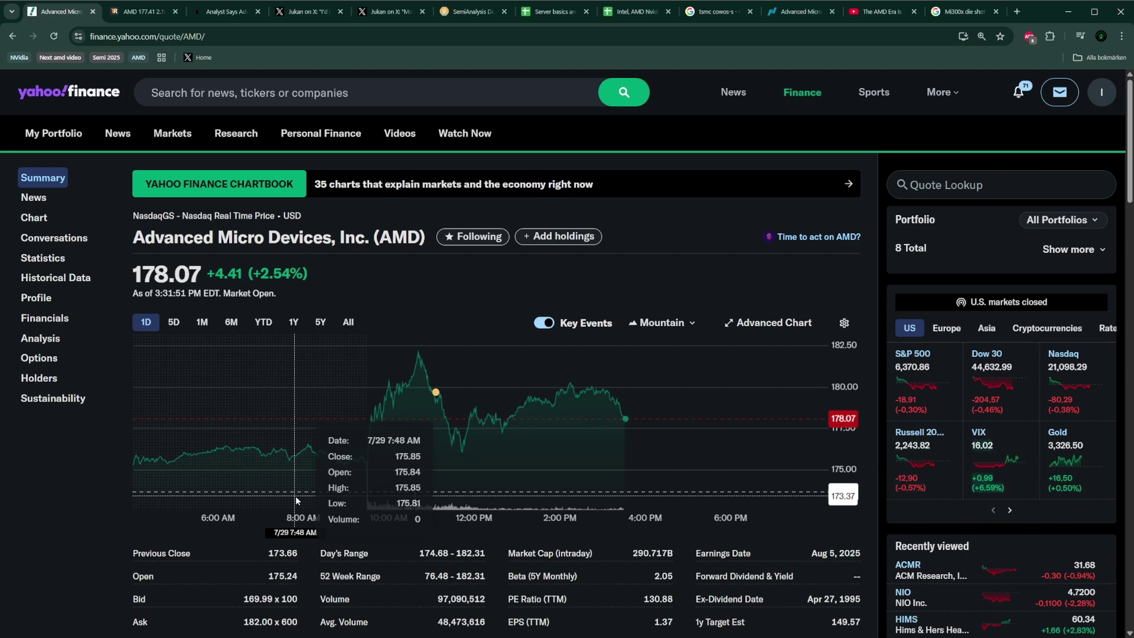
click(247, 13)
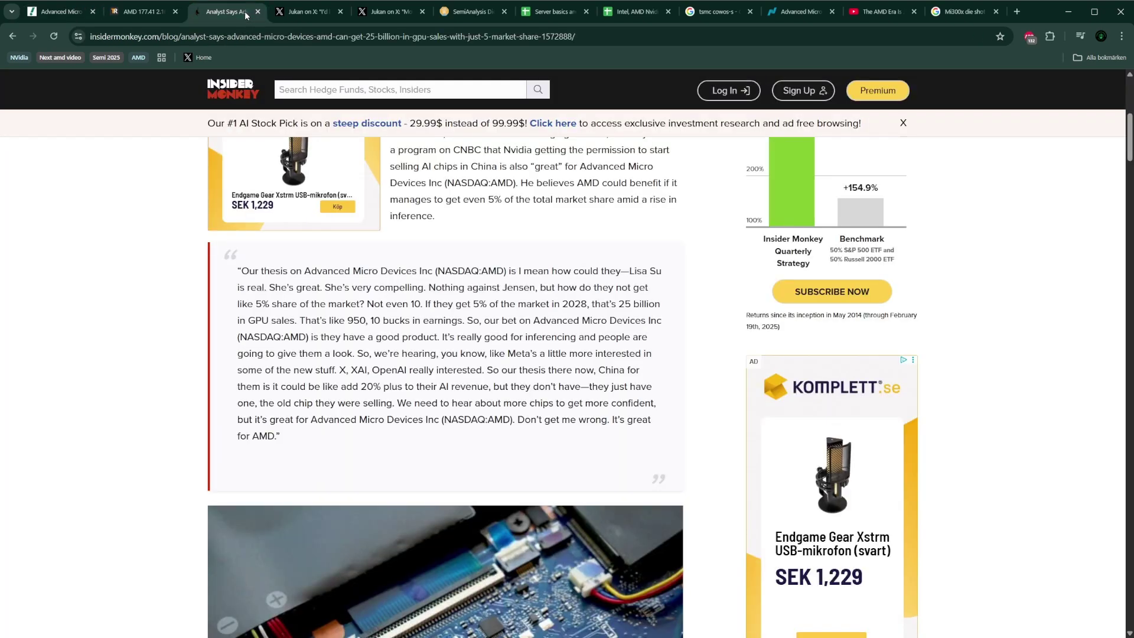
click(300, 12)
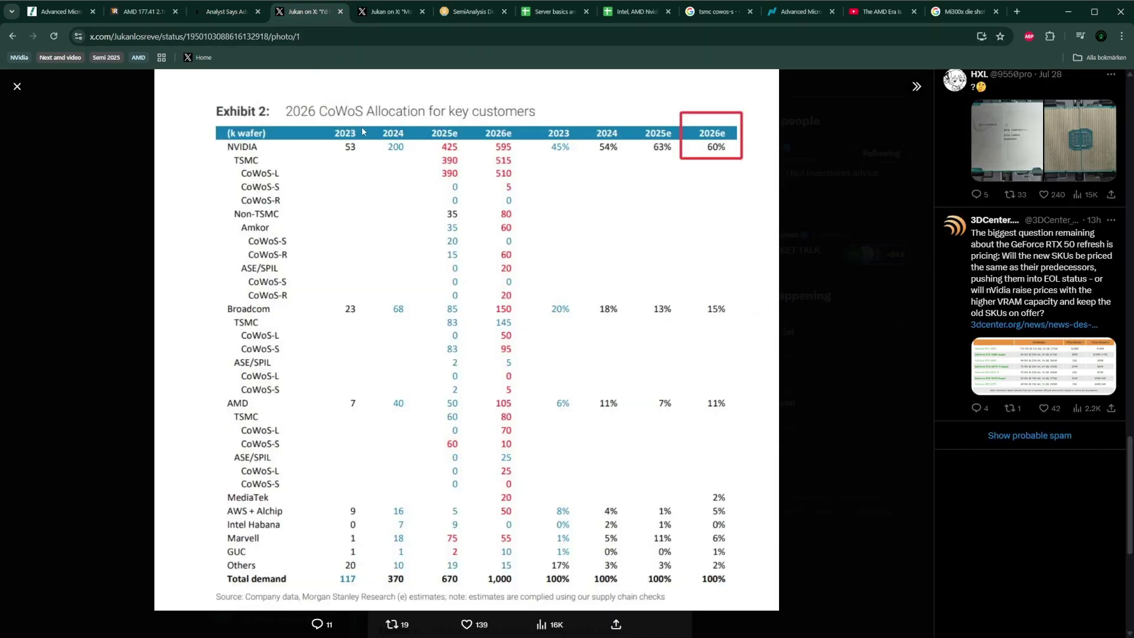
Compare the 2026 GPU sales rows and the AMD Data Center chart with the Mi400x revenue and gross profit estimates on Blad7.
click(554, 16)
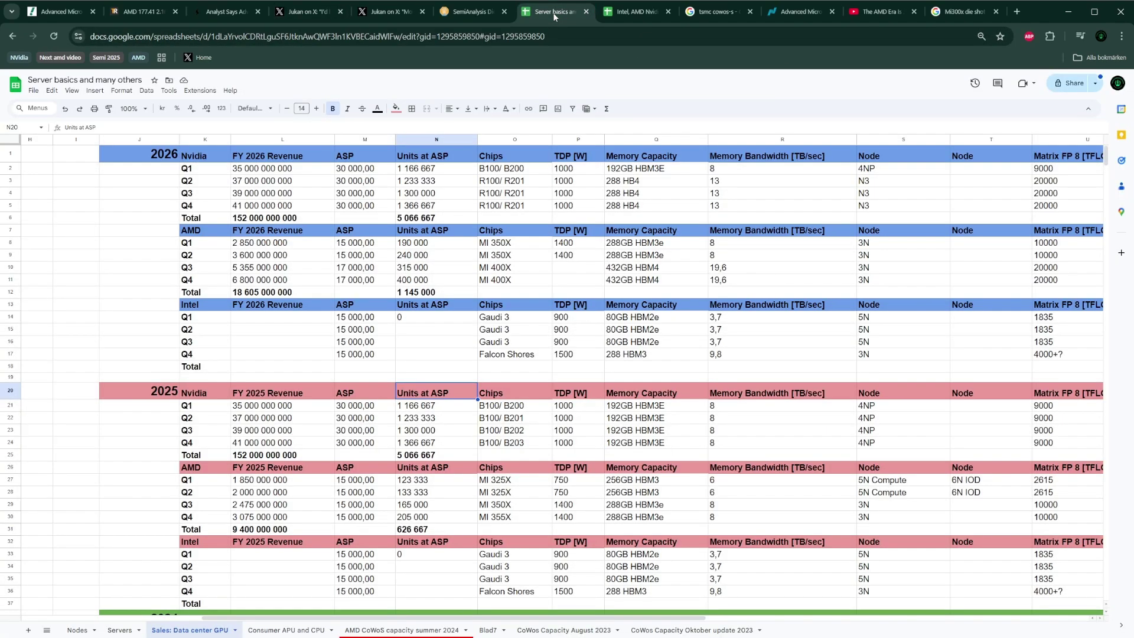
click(622, 9)
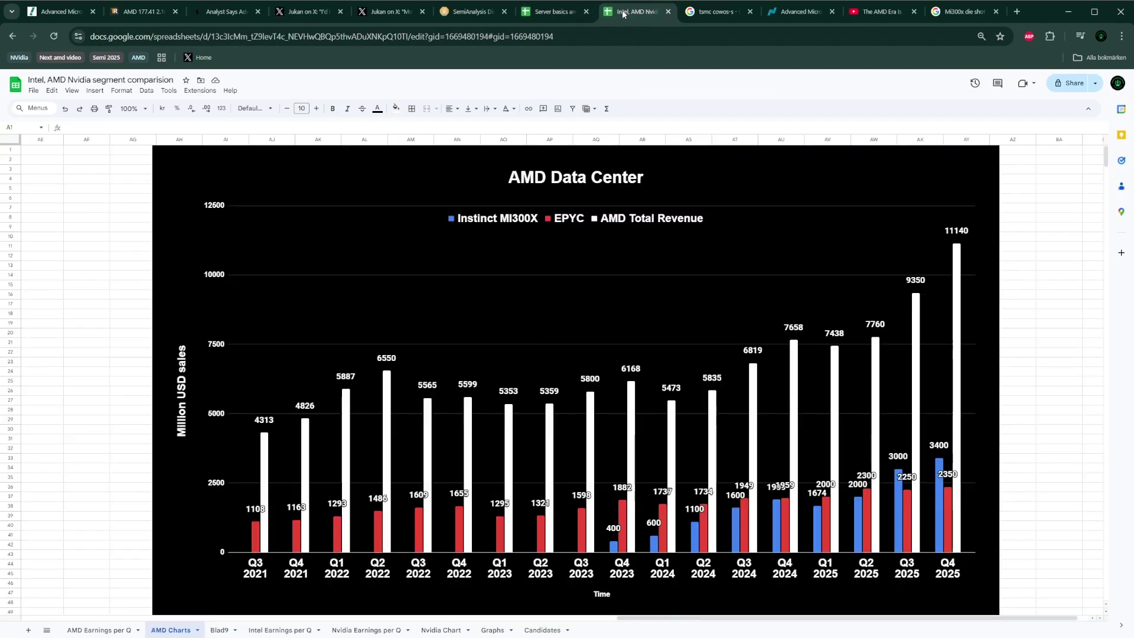
click(569, 13)
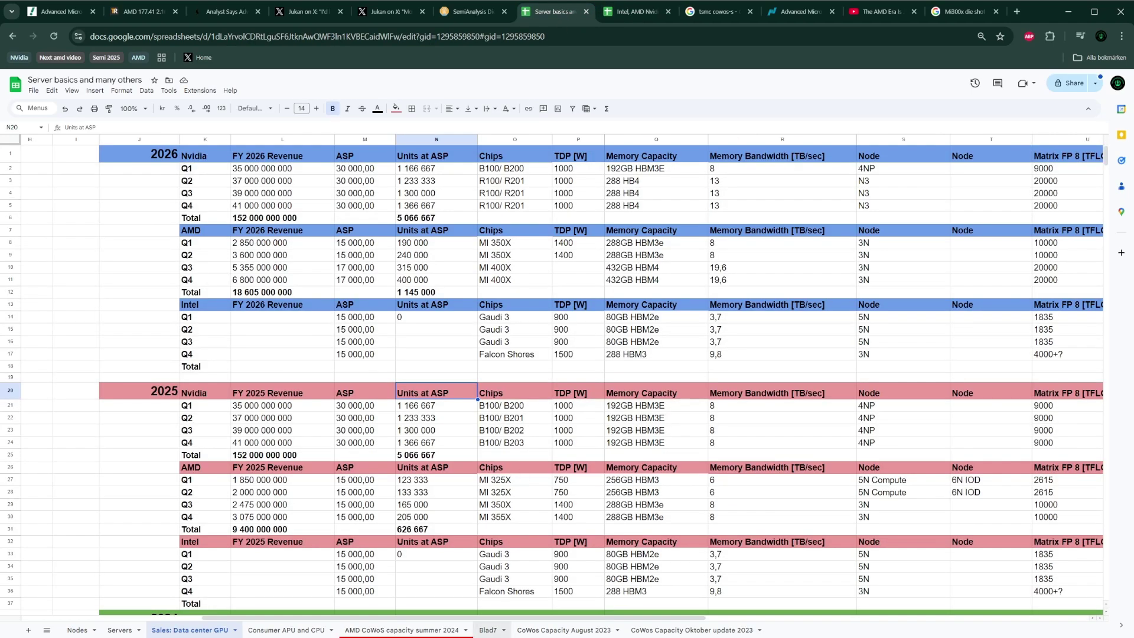
click(494, 630)
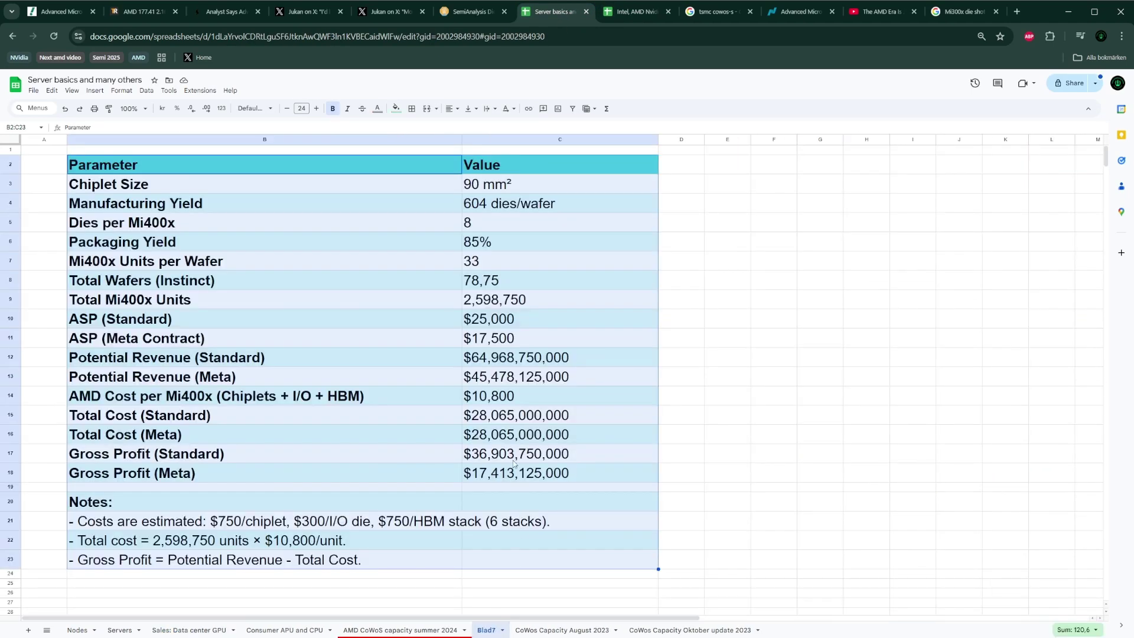